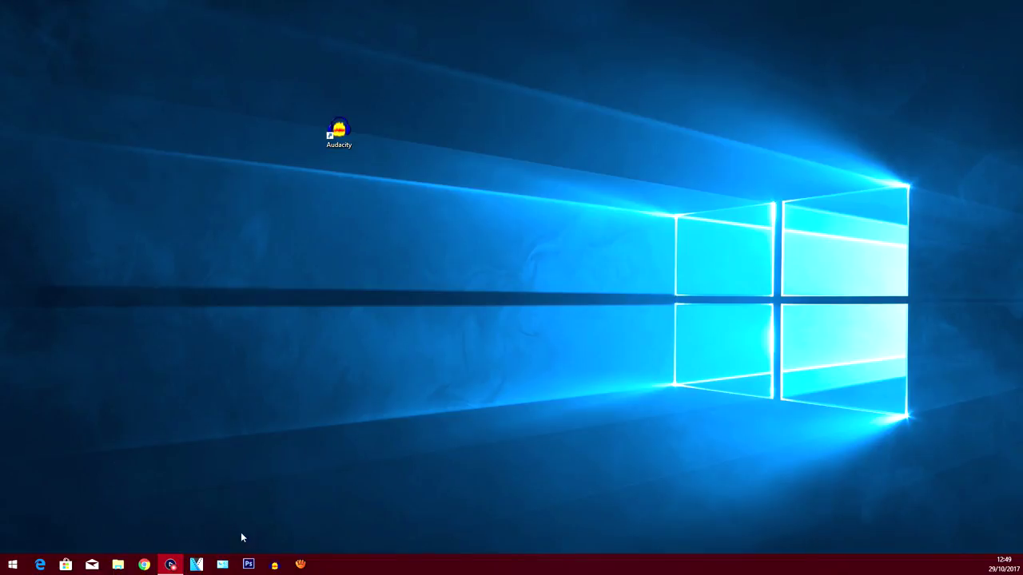
# - Launch Audacity from its desktop icon, maximise the window, then restore it down
pyautogui.click(339, 132)
pyautogui.click(337, 250)
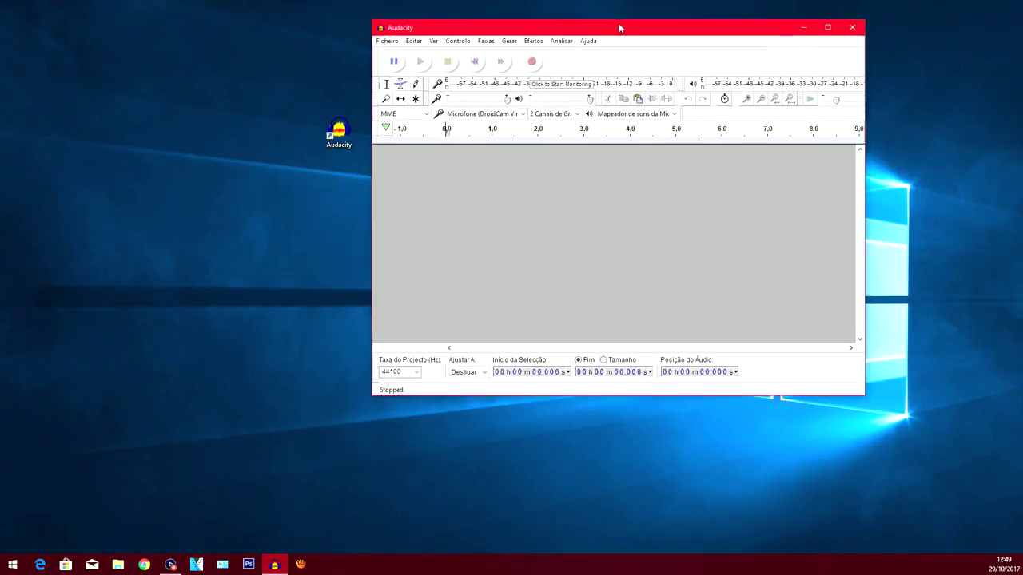
pyautogui.moveTo(617, 25); pyautogui.dragTo(520, 2)
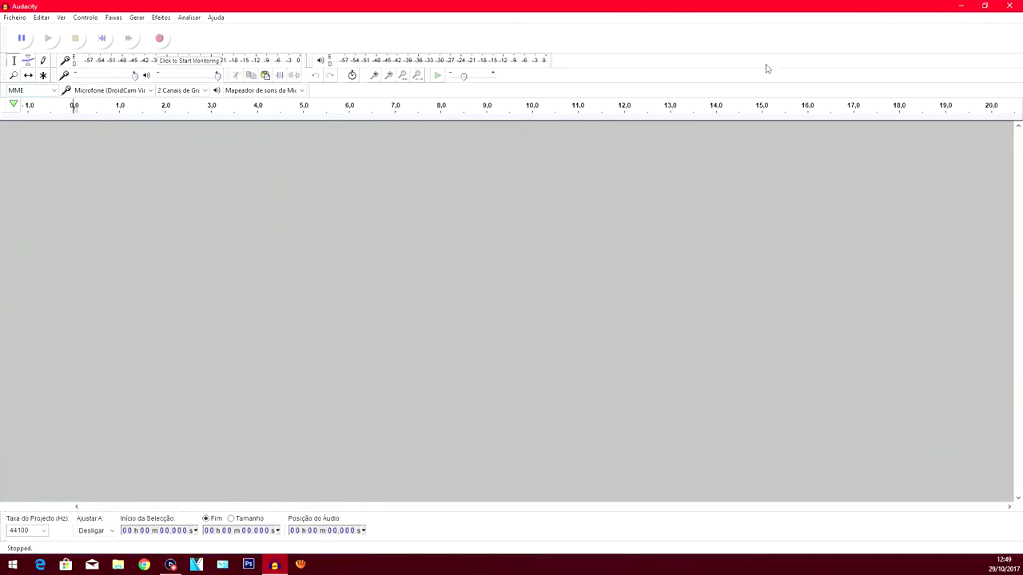
pyautogui.click(985, 6)
pyautogui.click(117, 564)
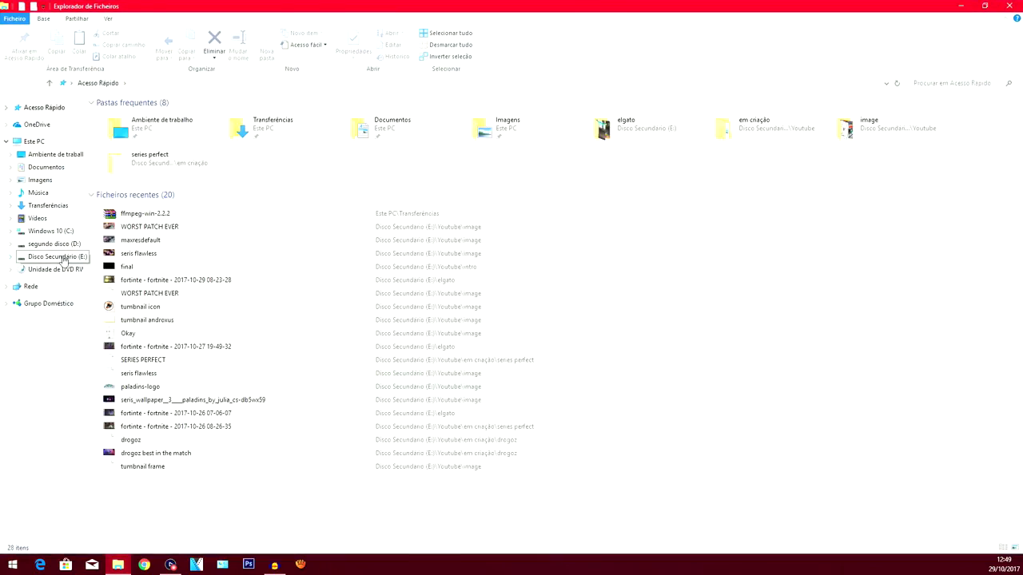
# - Open the elgato folder on Disco Secundário (E:) and drag the M4A commentary file toward Audacity
pyautogui.click(61, 262)
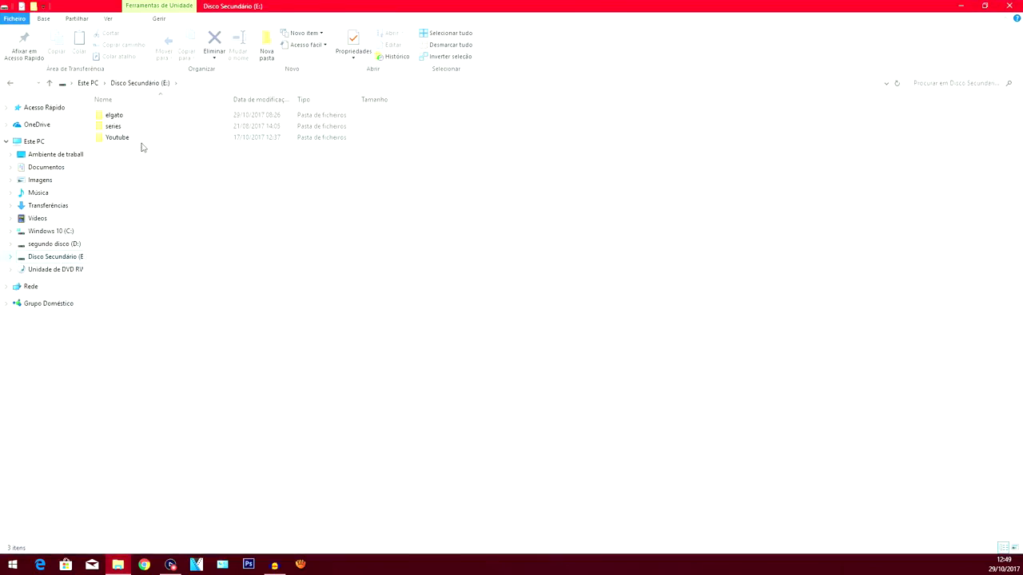
pyautogui.doubleClick(125, 120)
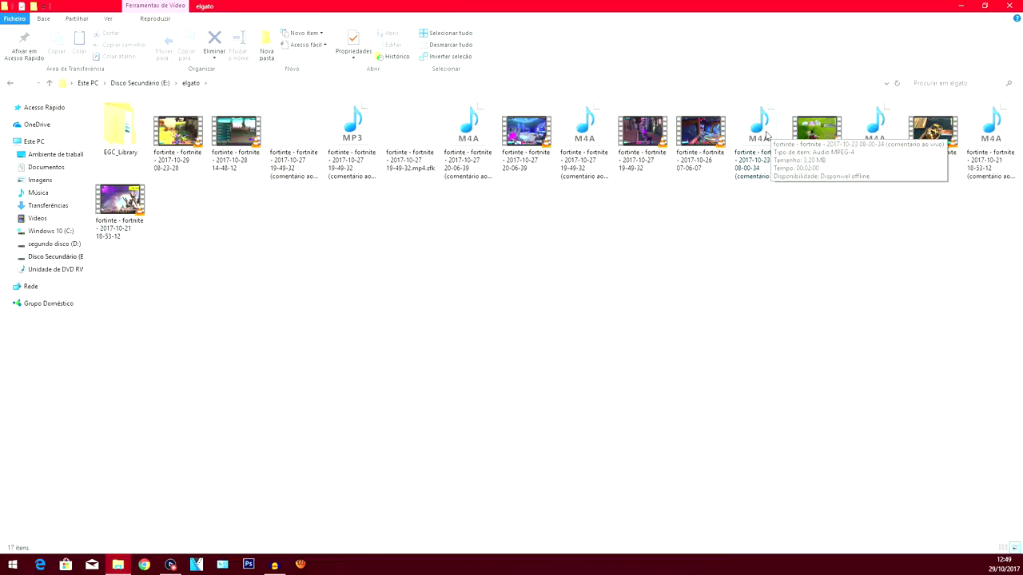
pyautogui.moveTo(761, 131)
pyautogui.mouseDown()
pyautogui.moveTo(271, 565)
pyautogui.moveTo(435, 286)
pyautogui.moveTo(595, 286)
pyautogui.moveTo(803, 163)
pyautogui.moveTo(754, 142)
pyautogui.mouseUp()
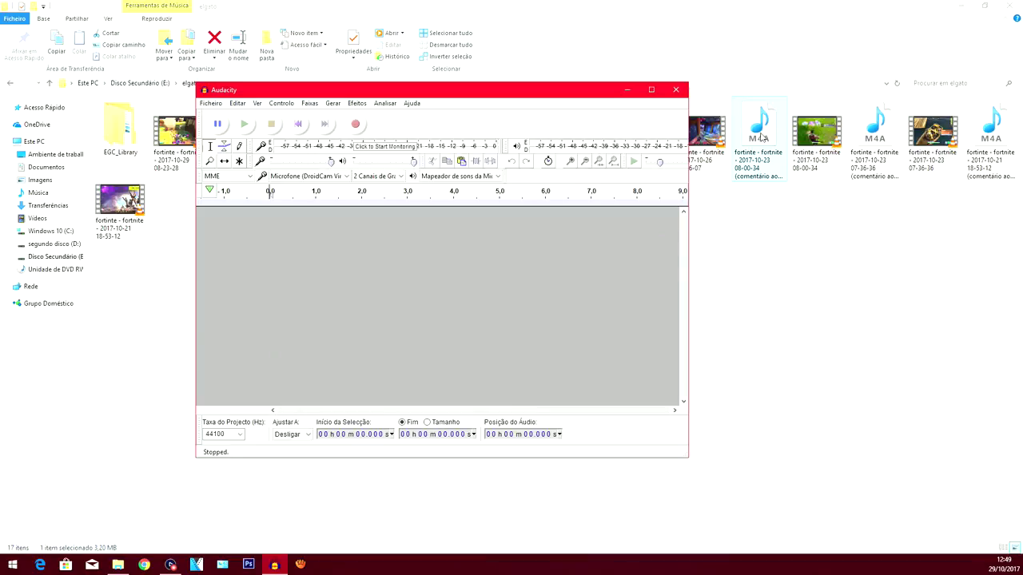
# - Drop the M4A file into Audacity, dismiss the 'Erro ao Importar' error, and minimise Audacity
pyautogui.moveTo(760, 136); pyautogui.dragTo(441, 262)
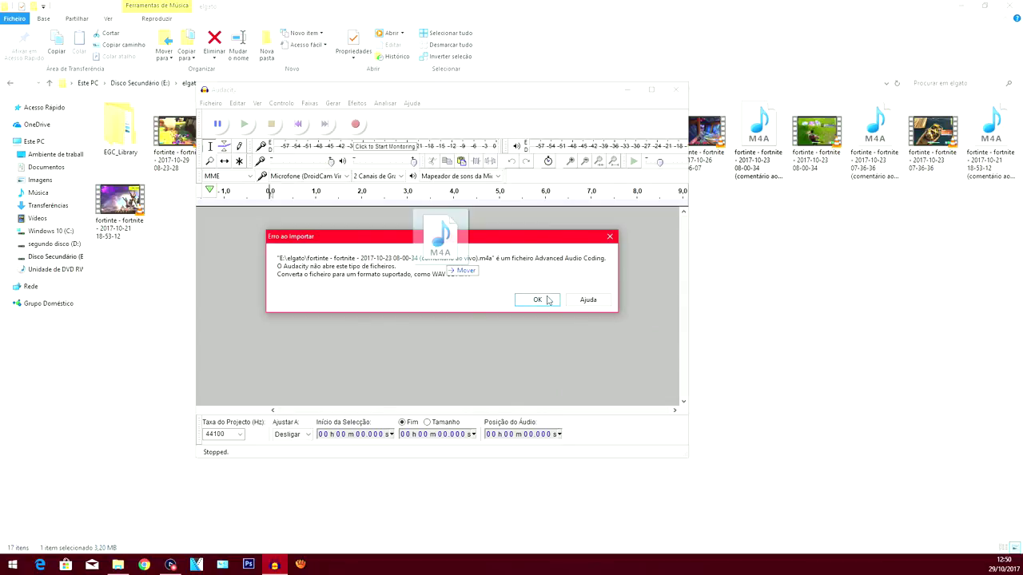
pyautogui.click(539, 299)
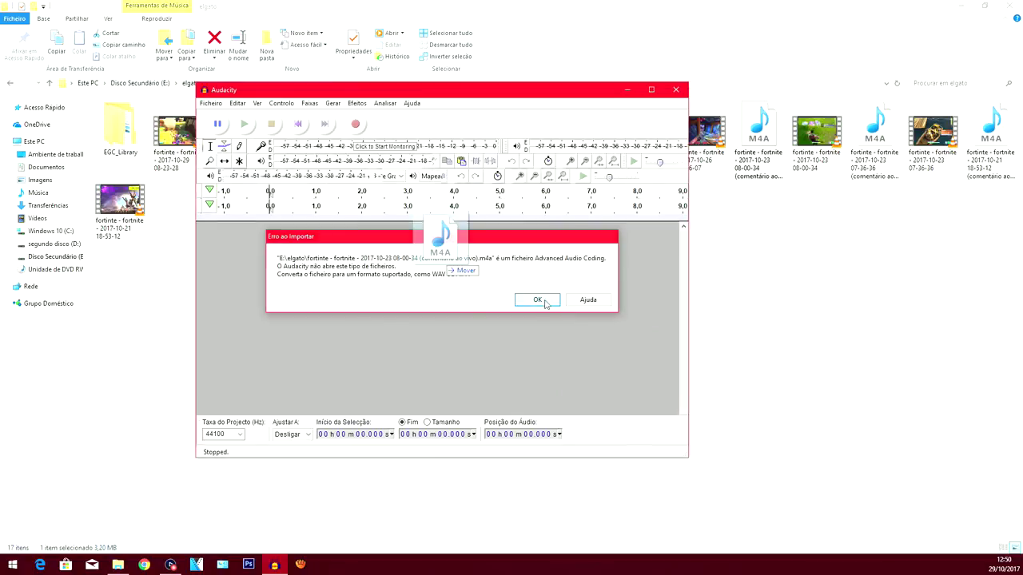
pyautogui.click(626, 90)
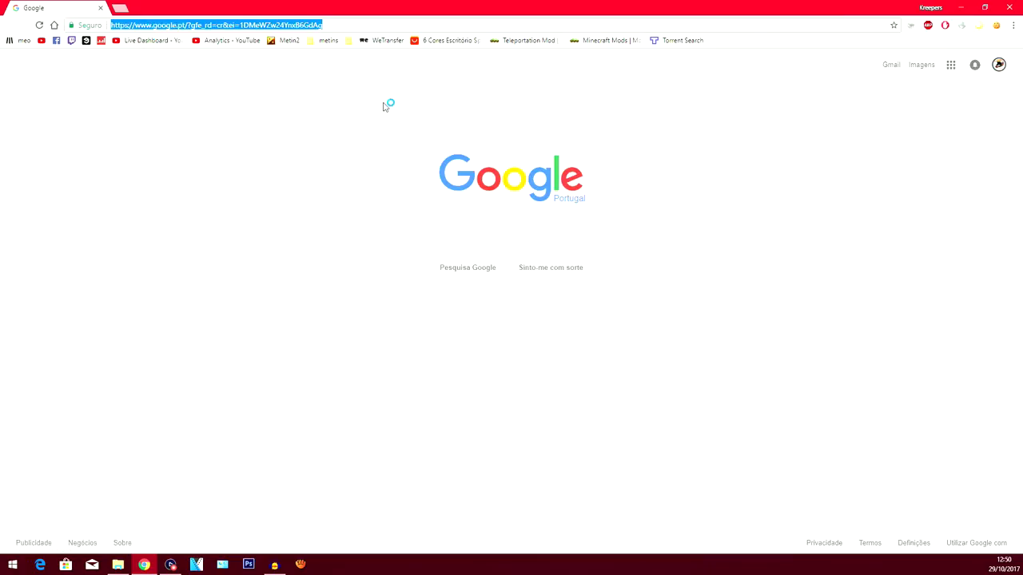
# - Google 'audacity' from Chrome's address bar and open the official audacityteam.org result
pyautogui.write('audacity.com')
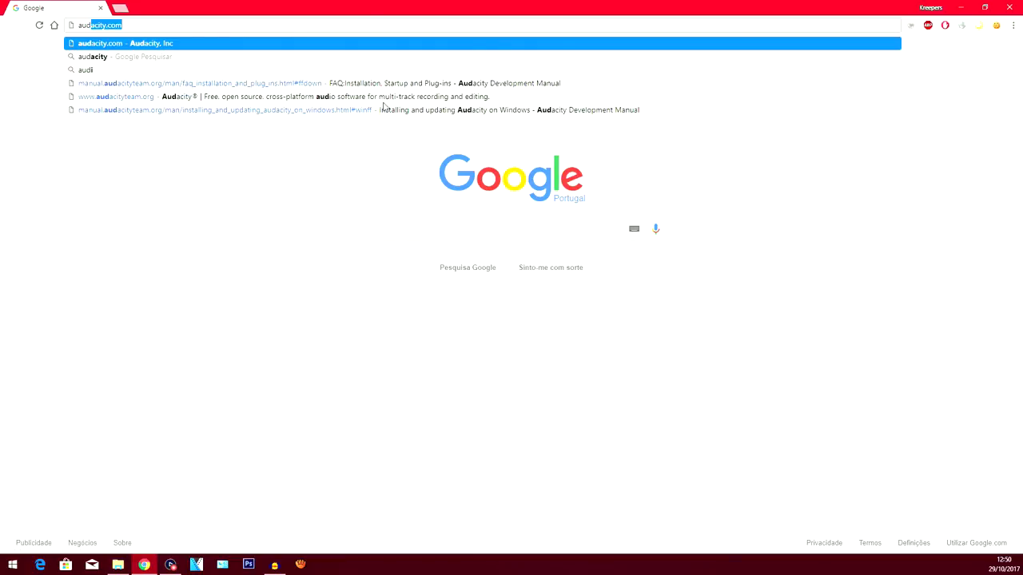
pyautogui.press('Down')
pyautogui.press('Return')
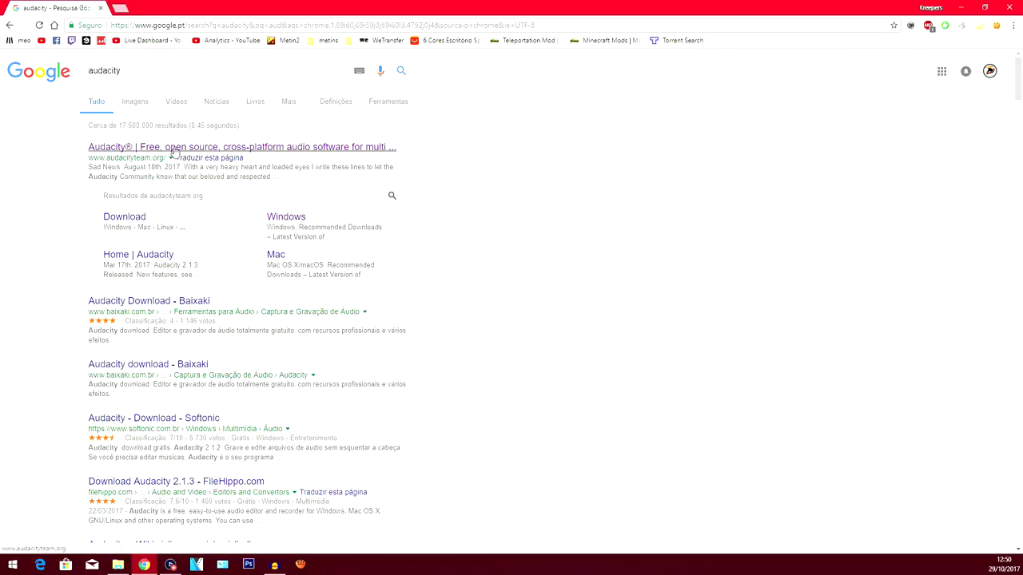
pyautogui.click(177, 151)
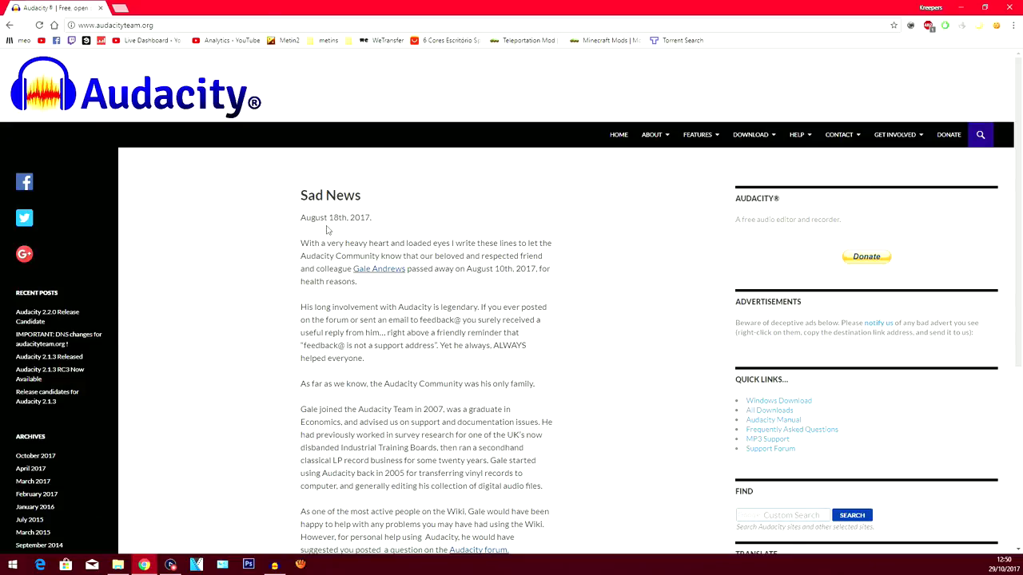
pyautogui.moveTo(754, 134)
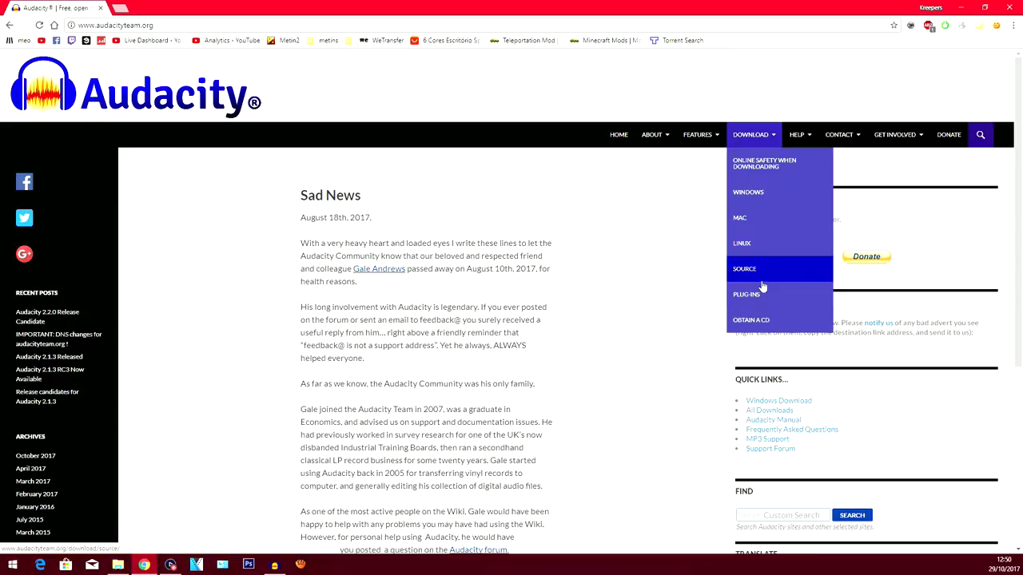
# - Open the Plug-ins and Libraries download page and scroll down to the Libraries section
pyautogui.click(761, 295)
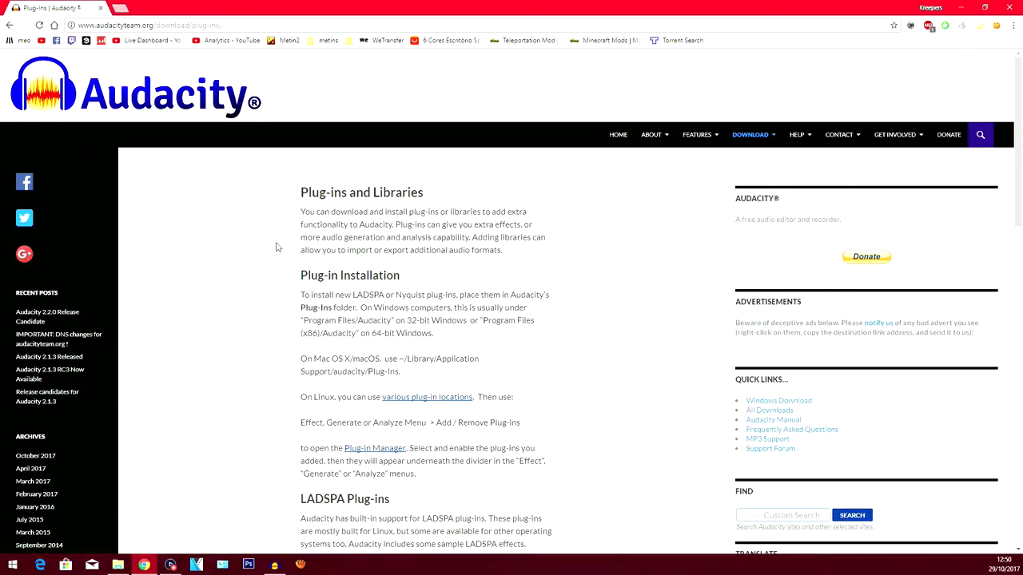
pyautogui.scroll(-3, 276, 248)
pyautogui.scroll(-3, 277, 248)
pyautogui.scroll(-5, 276, 247)
pyautogui.scroll(-1, 276, 247)
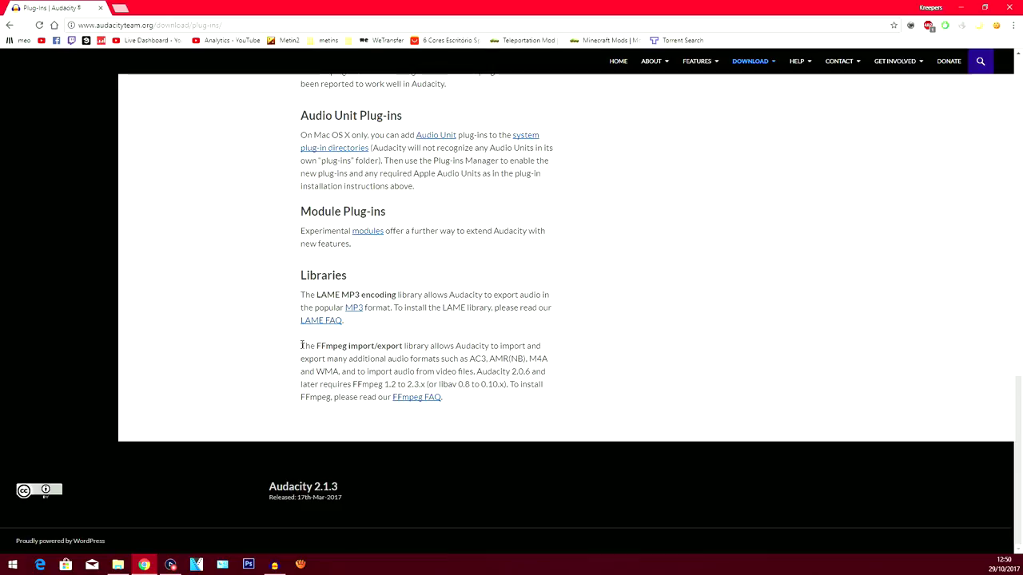
# - Highlight the FFmpeg import/export paragraph and follow its FFmpeg FAQ link
pyautogui.moveTo(301, 346)
pyautogui.mouseDown()
pyautogui.moveTo(487, 359)
pyautogui.moveTo(553, 406)
pyautogui.mouseUp()
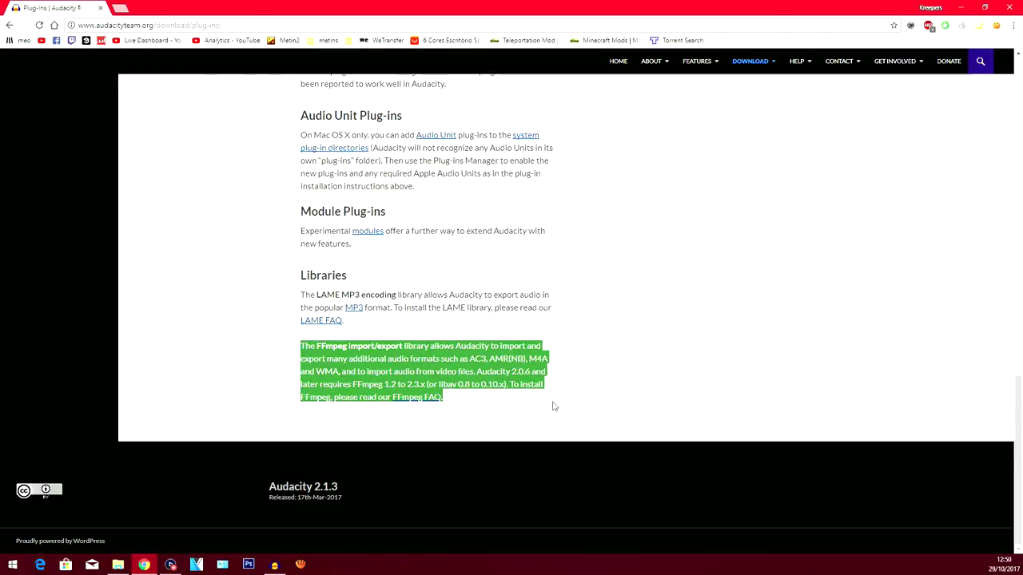
pyautogui.click(388, 397)
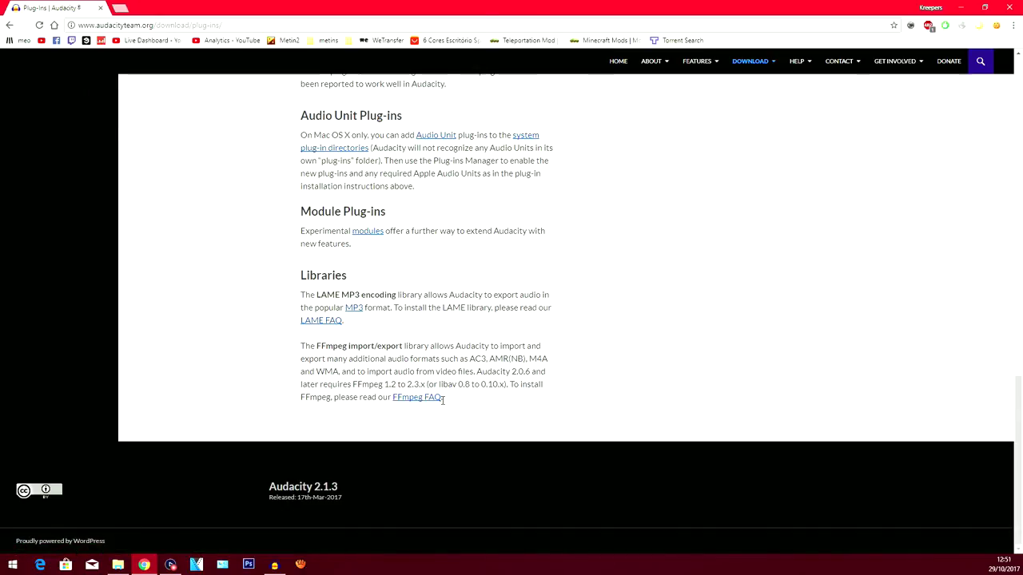
pyautogui.click(419, 397)
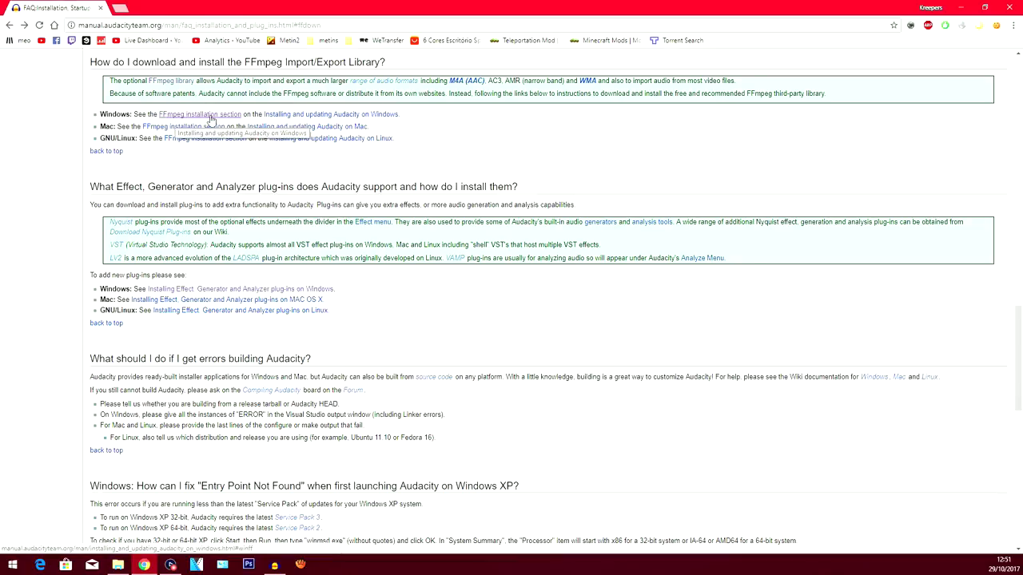
# - Follow the Windows FFmpeg installation section to the external lame.buanzo.org download page
pyautogui.click(210, 118)
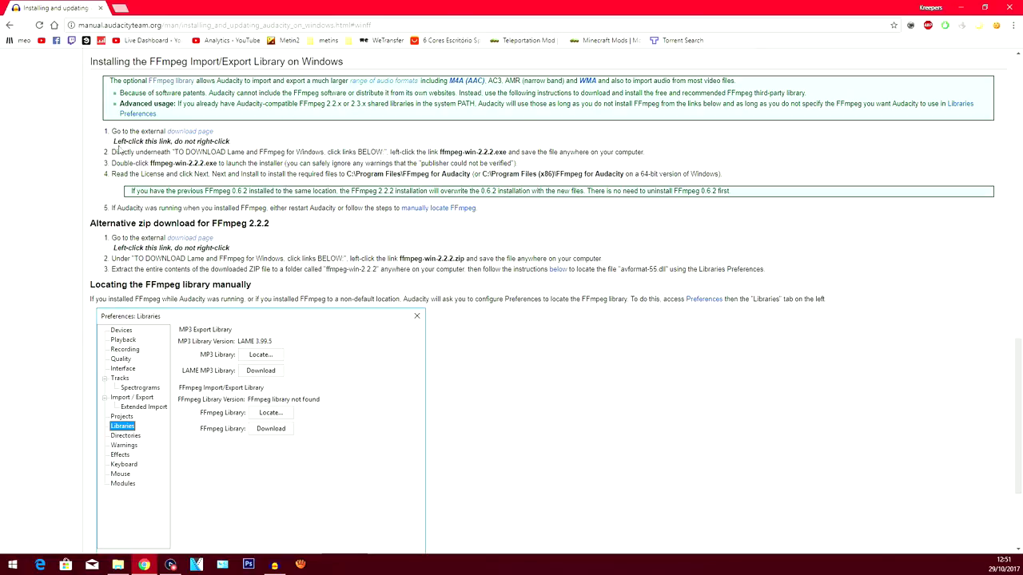
pyautogui.click(190, 133)
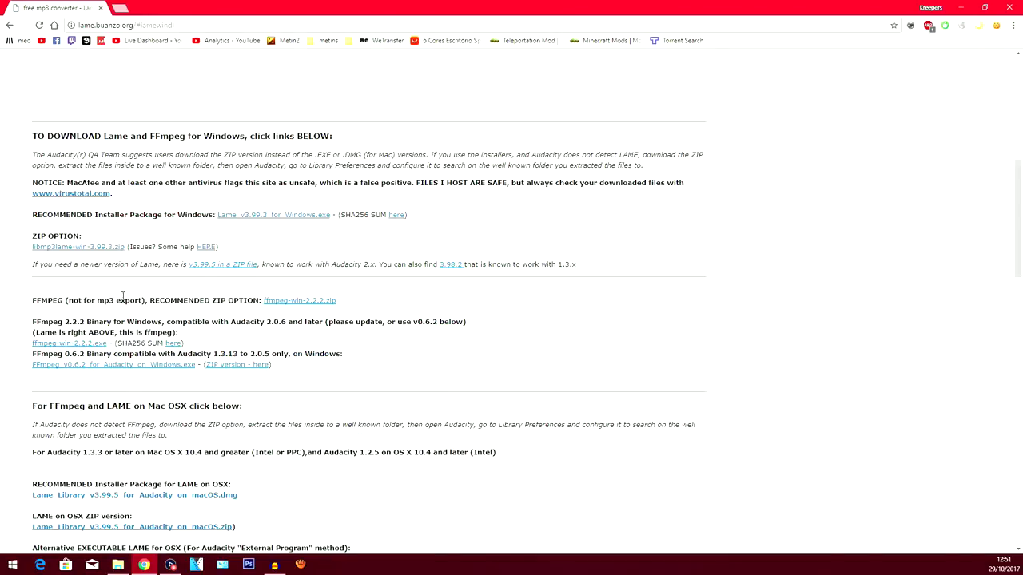
# - Download ffmpeg-win-2.2.2.zip and cancel the duplicate download from the download shelf
pyautogui.click(298, 302)
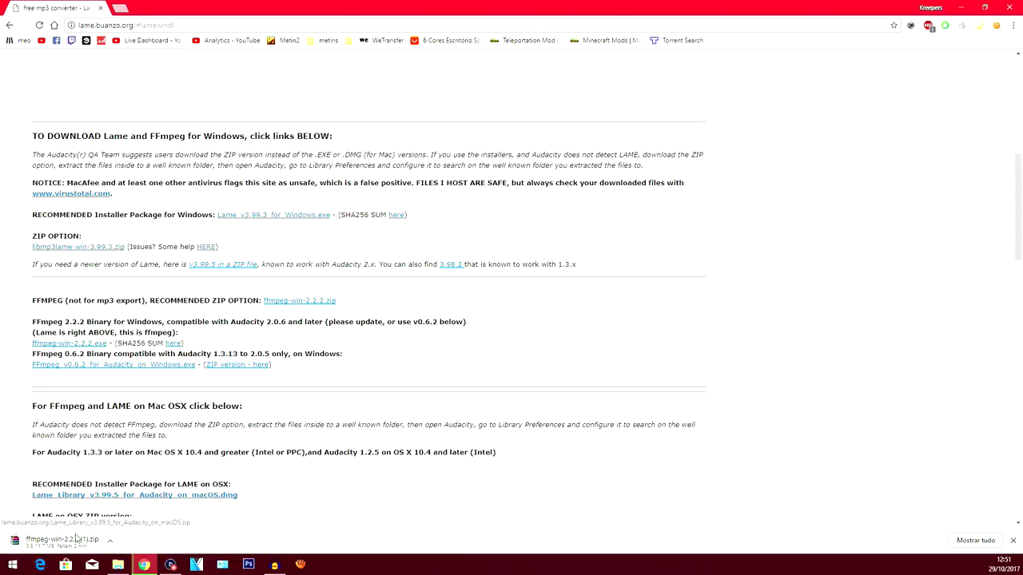
pyautogui.click(109, 543)
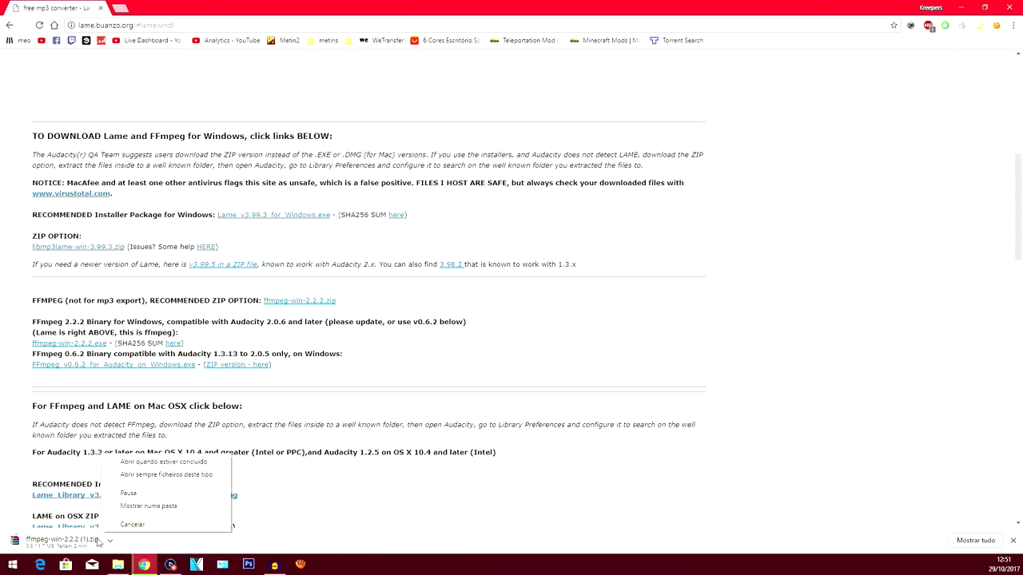
pyautogui.click(132, 525)
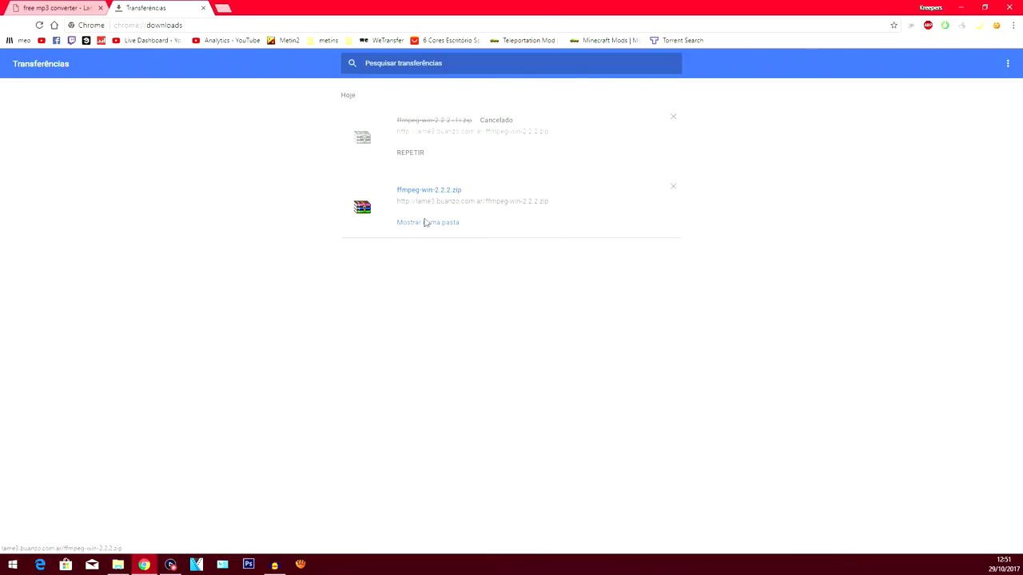
# - Open the downloaded ffmpeg-win-2.2.2.zip in WinRAR and bring its window to the front
pyautogui.click(428, 191)
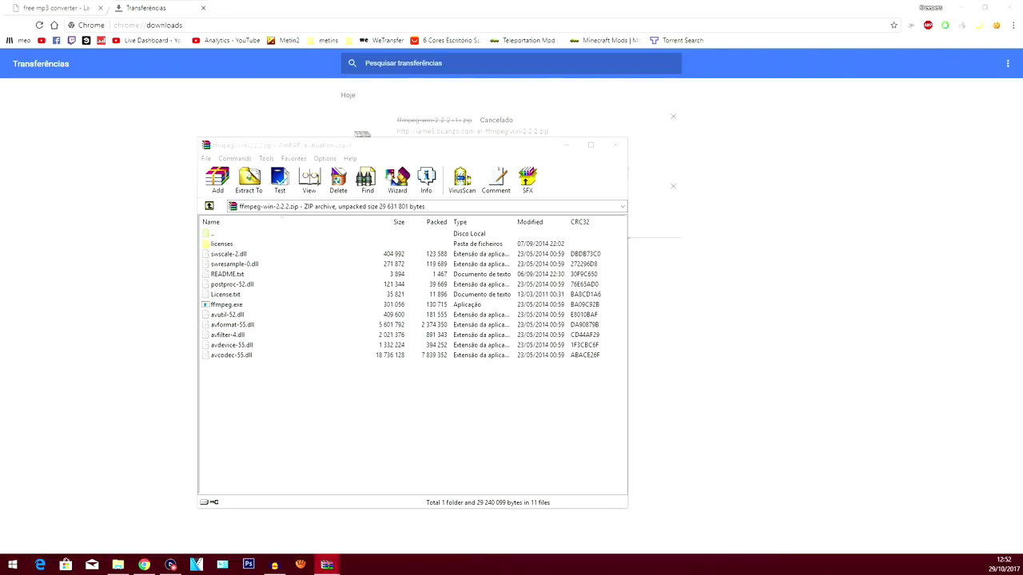
pyautogui.click(326, 565)
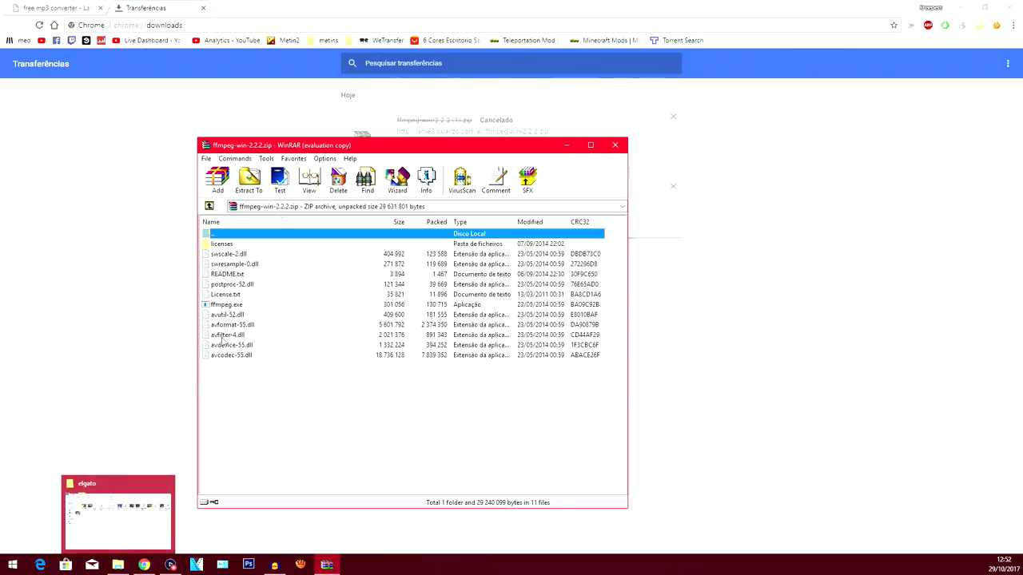
# - Browse from Este PC through Windows 10 (C:) and Programas (x86) into the Audacity folder
pyautogui.click(117, 565)
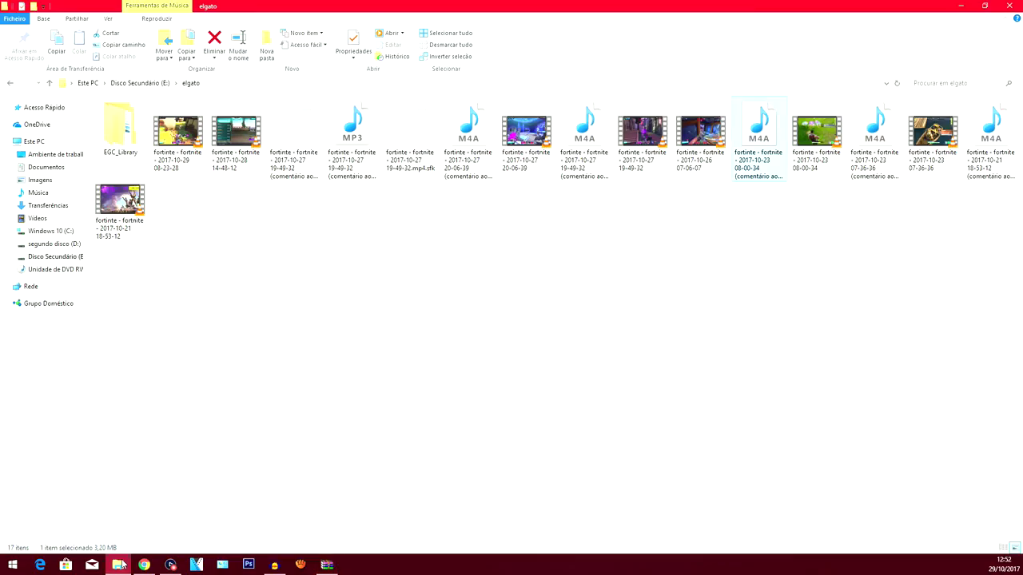
pyautogui.click(82, 85)
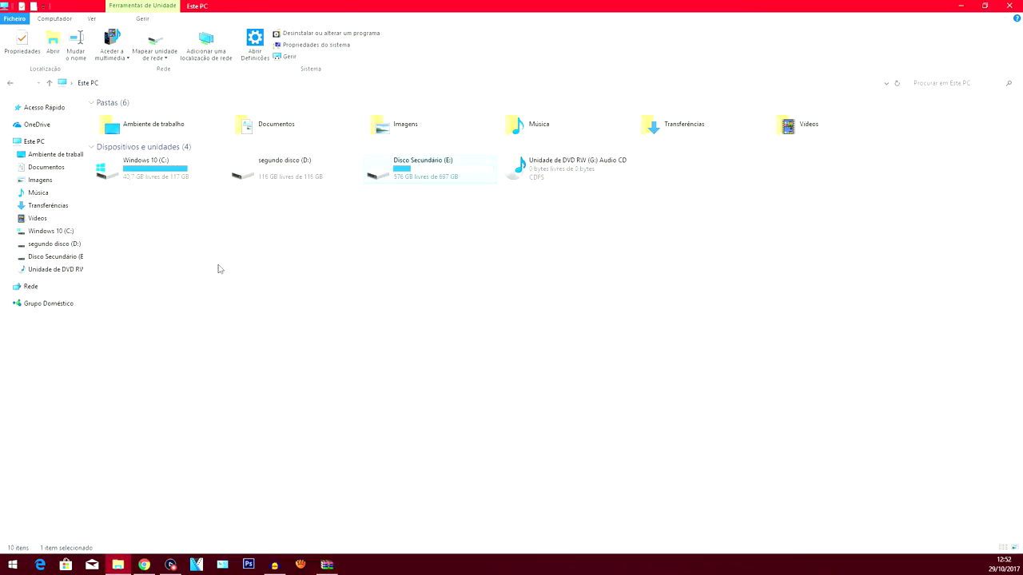
pyautogui.doubleClick(153, 161)
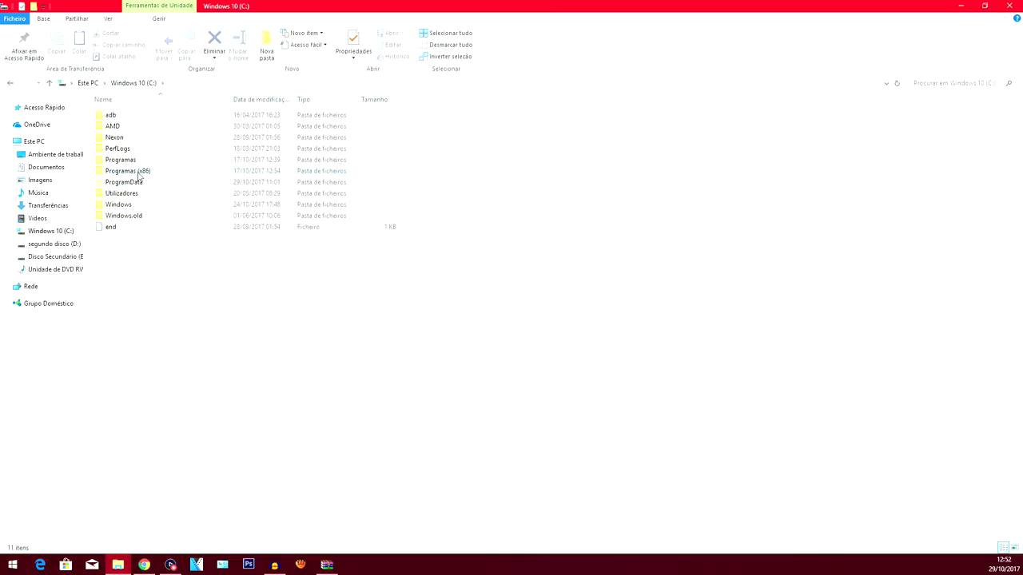
pyautogui.doubleClick(139, 173)
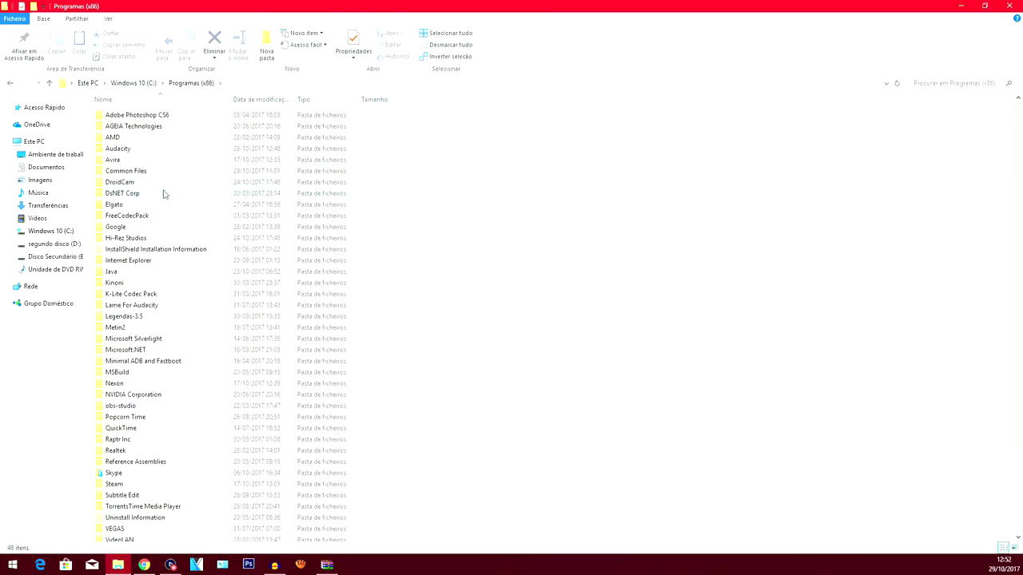
pyautogui.doubleClick(132, 149)
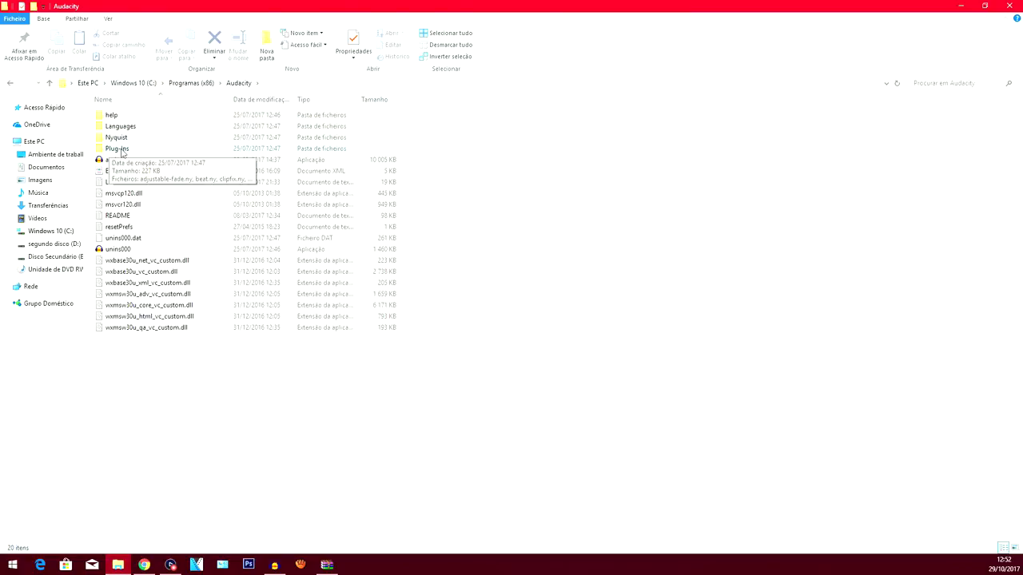
# - Create an m4a folder inside Audacity's Plug-Ins folder, then select all files in the FFmpeg archive
pyautogui.doubleClick(125, 152)
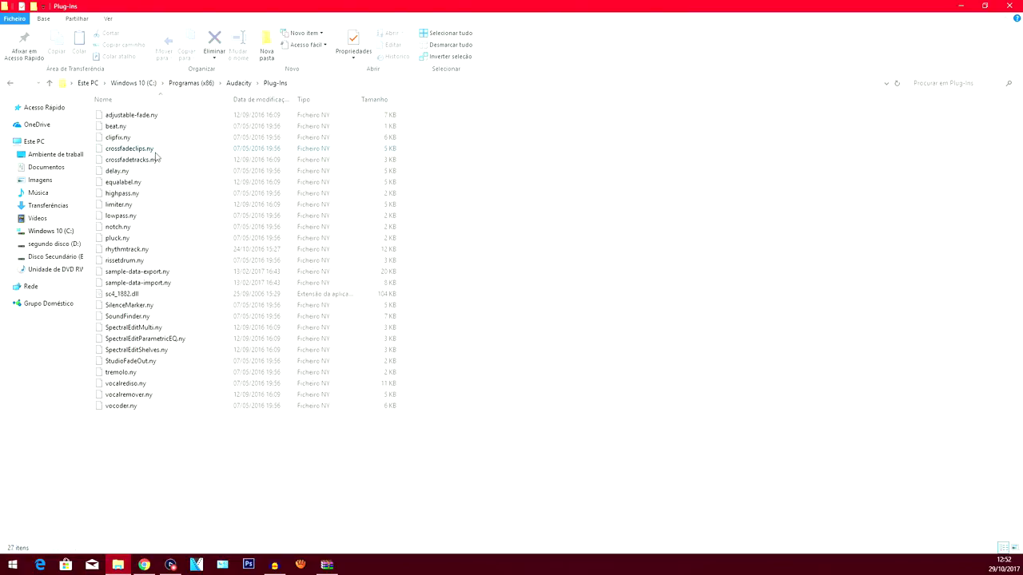
pyautogui.rightClick(116, 429)
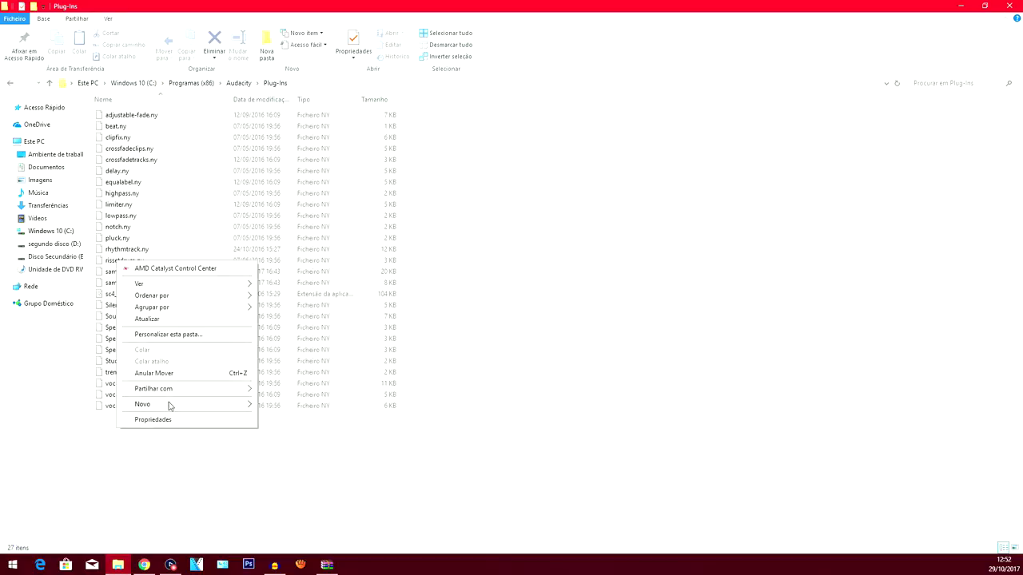
pyautogui.click(428, 235)
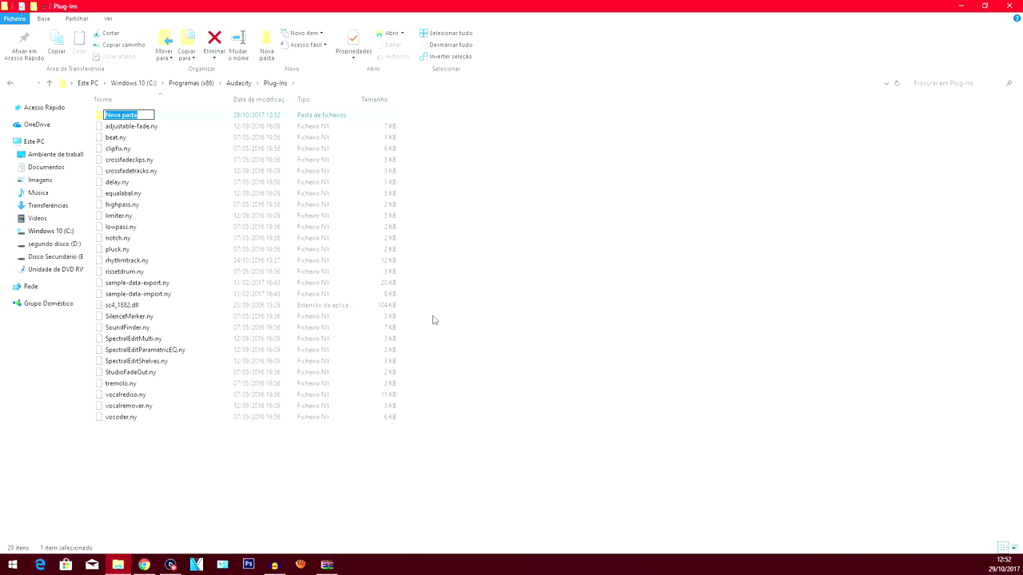
pyautogui.write('m4a')
pyautogui.press('Return')
pyautogui.press('Return')
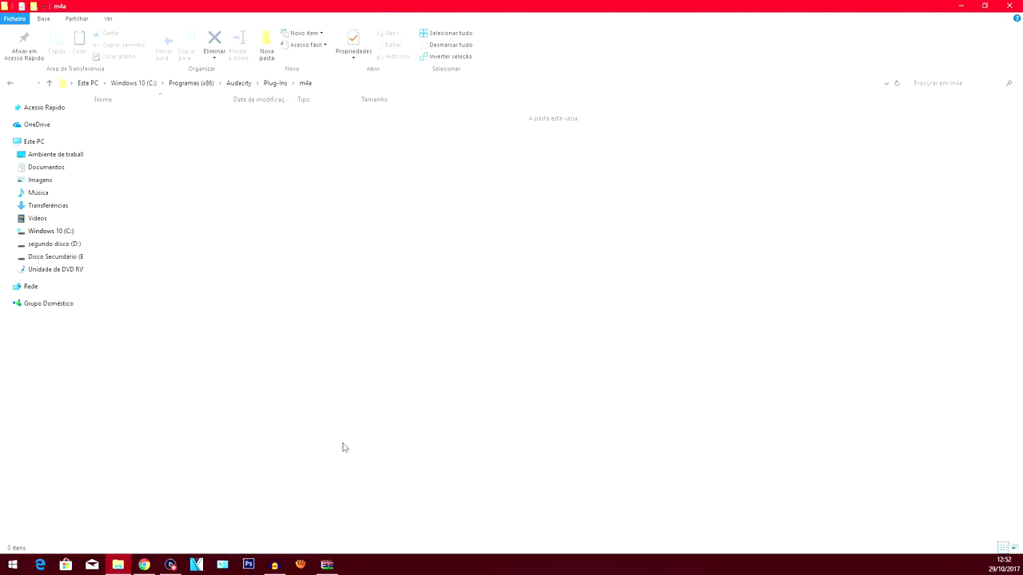
pyautogui.click(326, 565)
pyautogui.moveTo(250, 408)
pyautogui.mouseDown()
pyautogui.moveTo(228, 250)
pyautogui.moveTo(141, 217)
pyautogui.mouseUp()
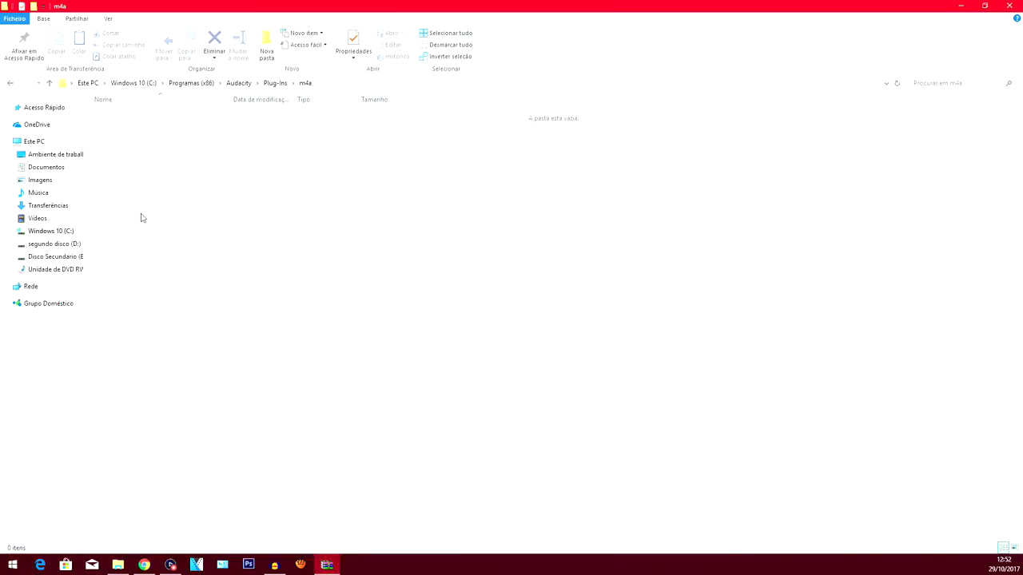
# - Approve moving the extracted FFmpeg files into the m4a folder, then clear the selection
pyautogui.click(489, 230)
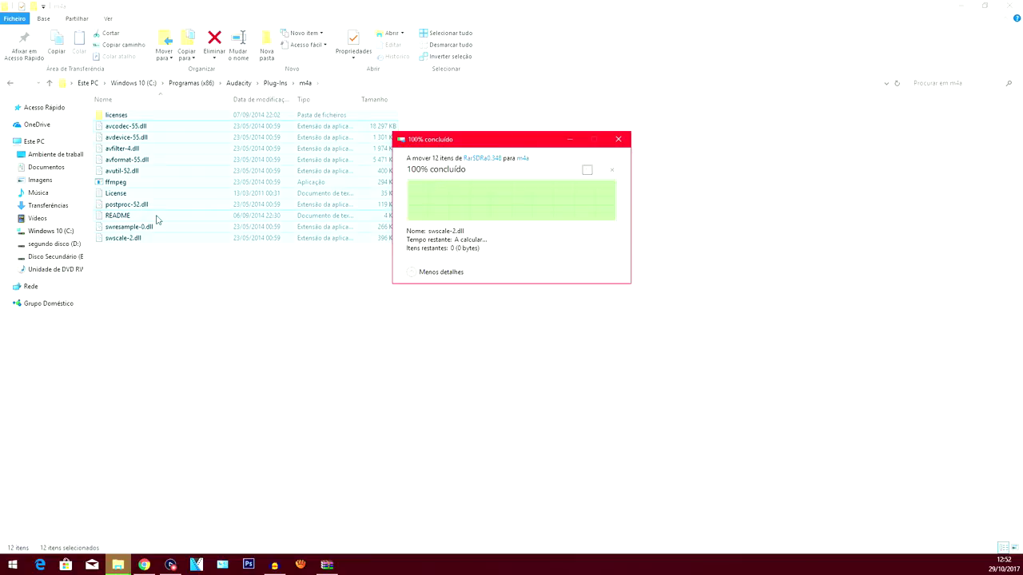
pyautogui.click(152, 301)
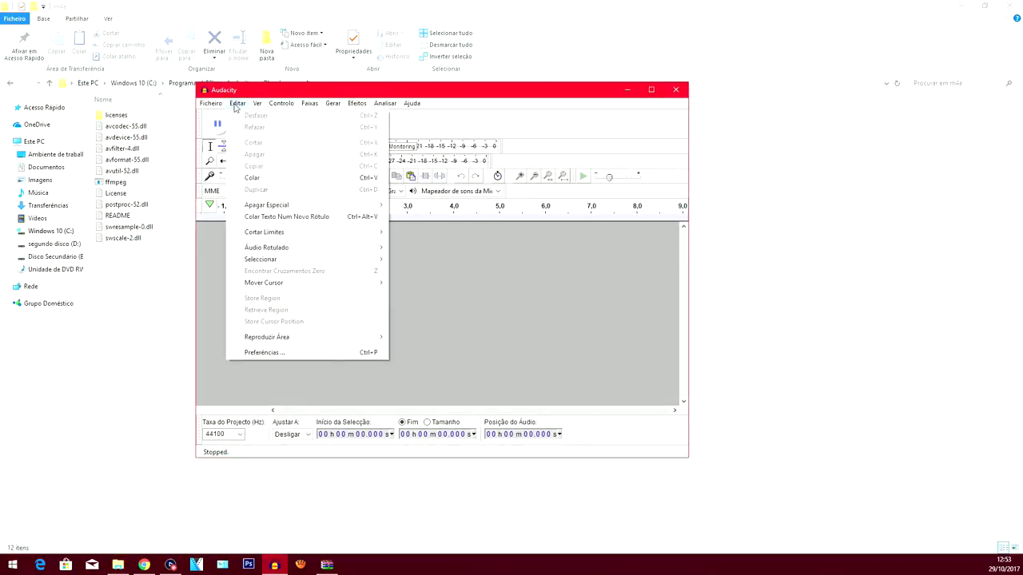
# - Open Audacity's Preferences from the Editar menu
pyautogui.click(268, 351)
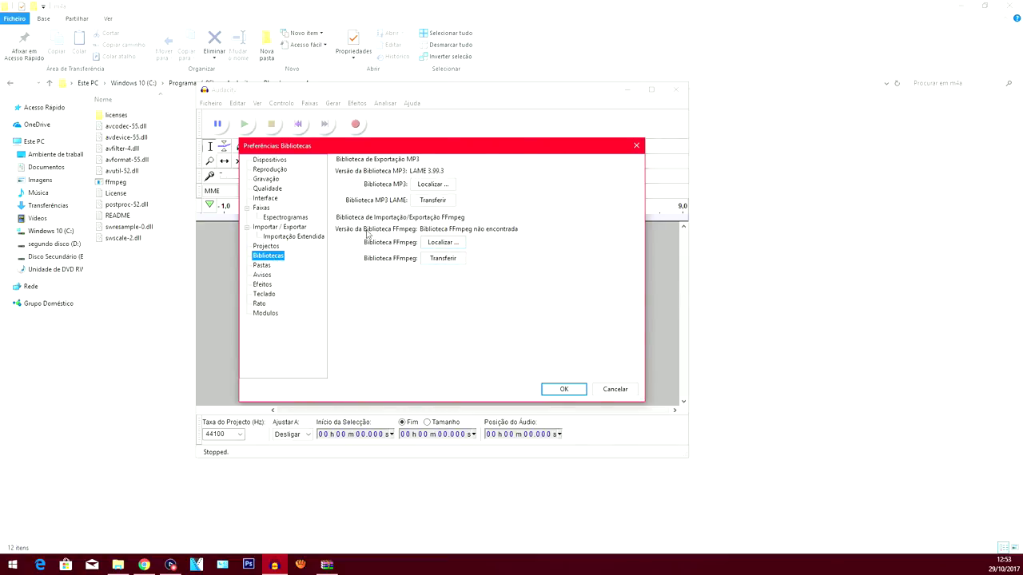
# - Set the FFmpeg library to avformat-55.dll in C:\Programas (x86)\Audacity\Plug-ins\m4a
pyautogui.click(449, 245)
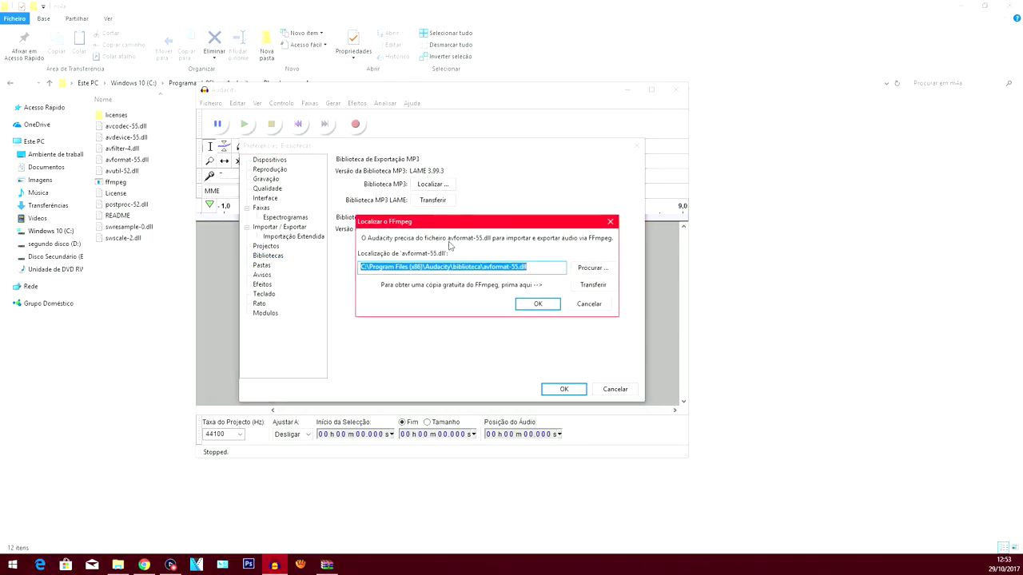
pyautogui.click(596, 270)
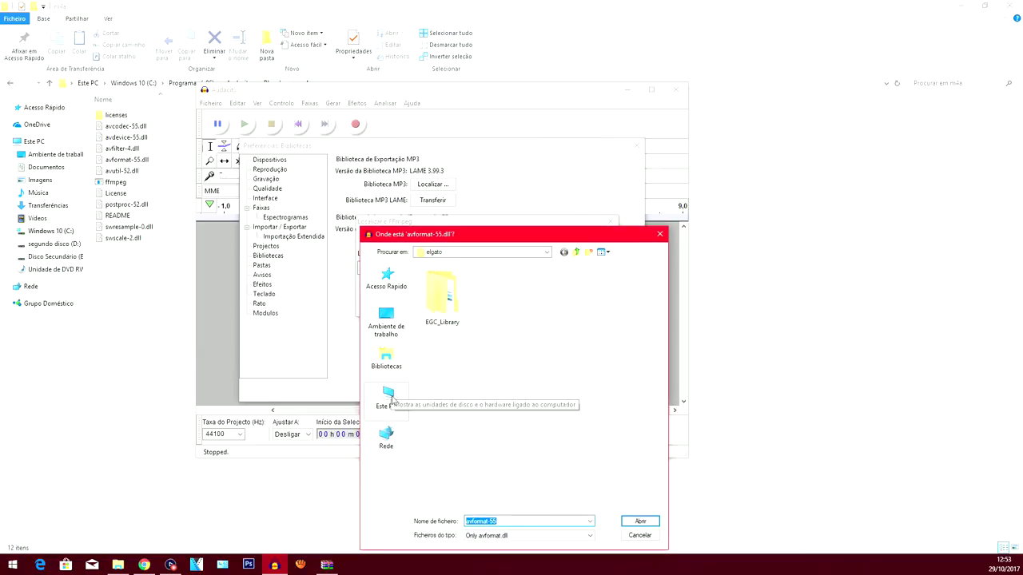
pyautogui.click(391, 393)
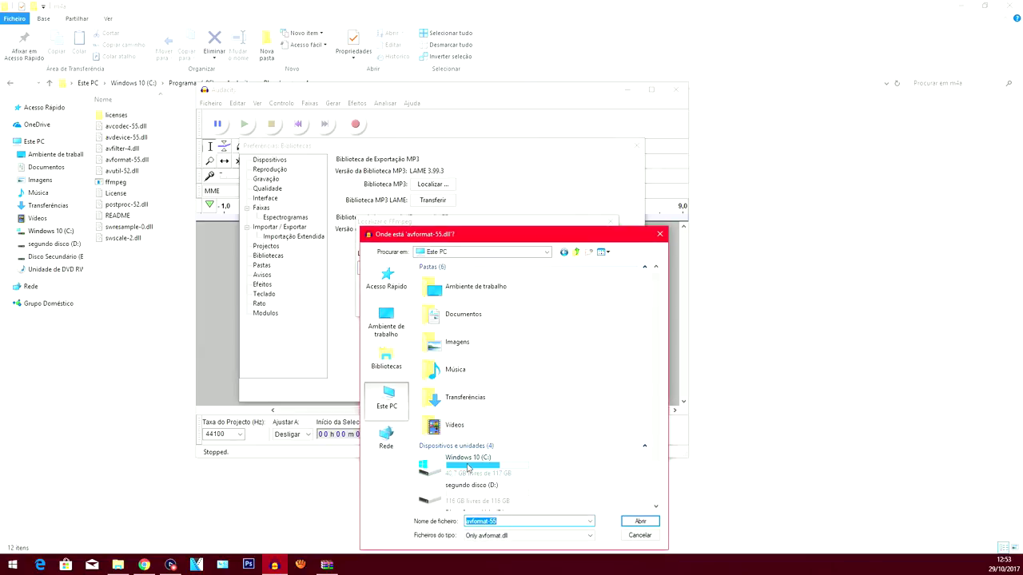
pyautogui.doubleClick(469, 467)
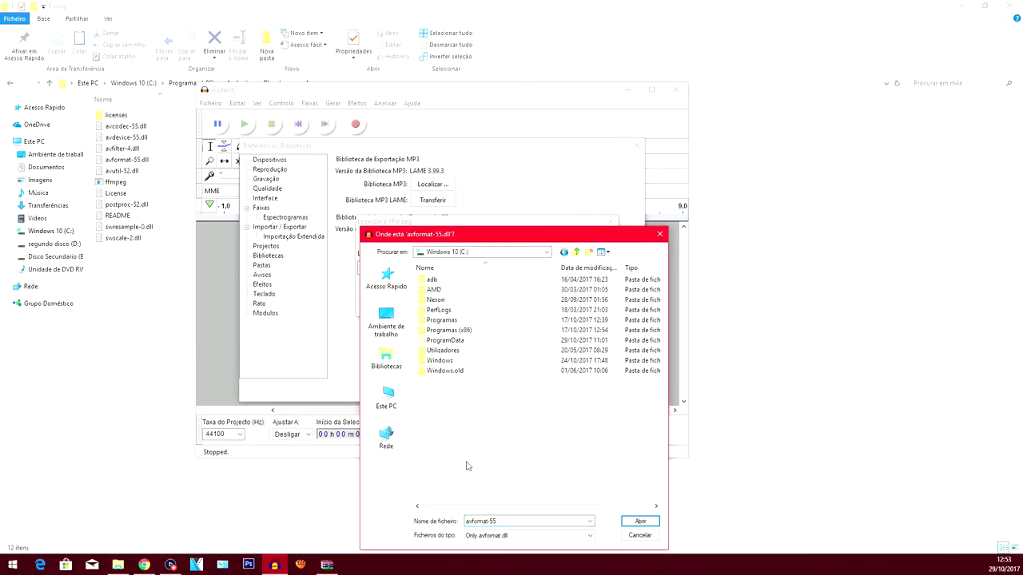
pyautogui.doubleClick(448, 332)
pyautogui.doubleClick(445, 314)
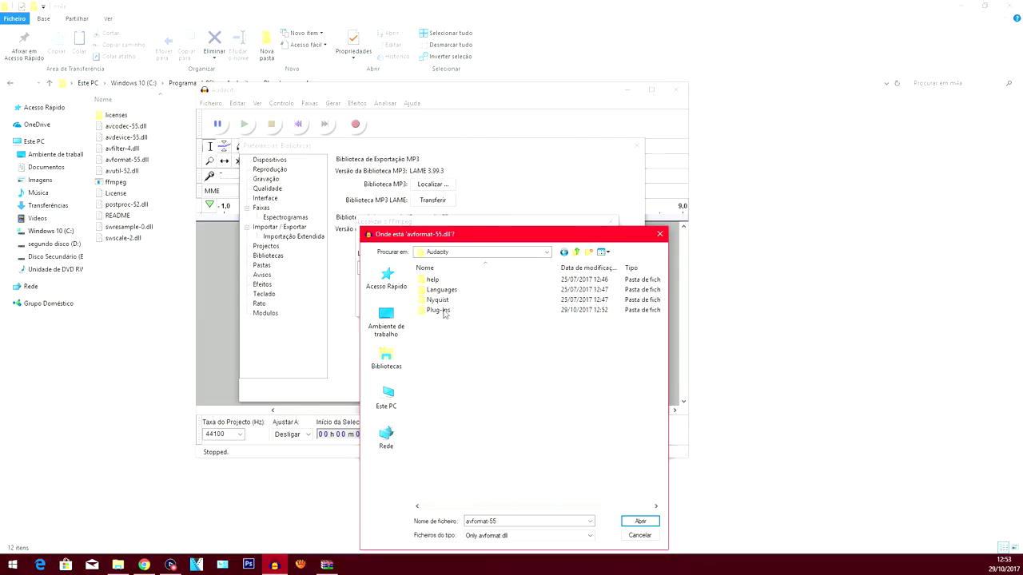
pyautogui.doubleClick(444, 313)
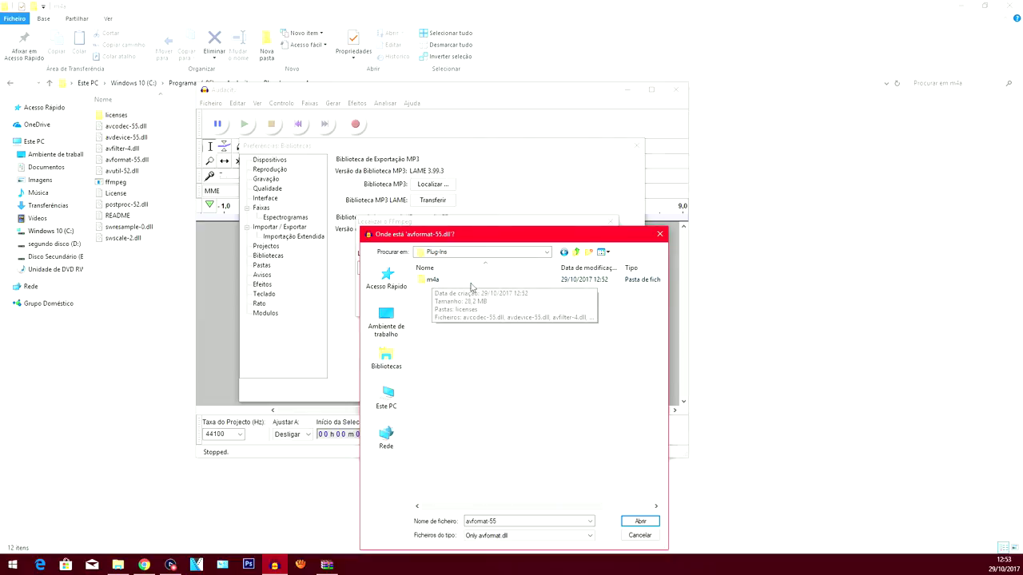
pyautogui.doubleClick(432, 280)
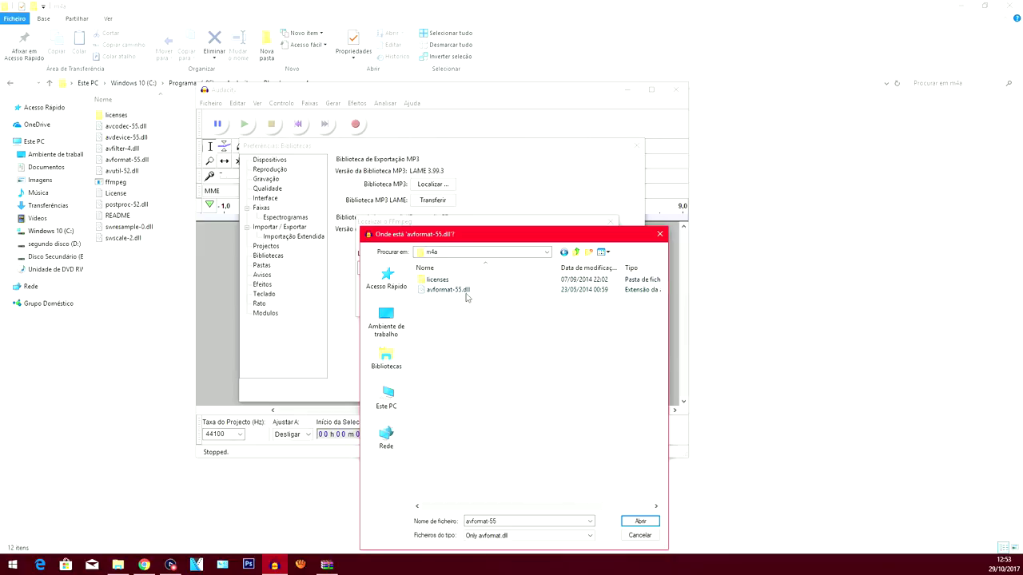
pyautogui.doubleClick(446, 290)
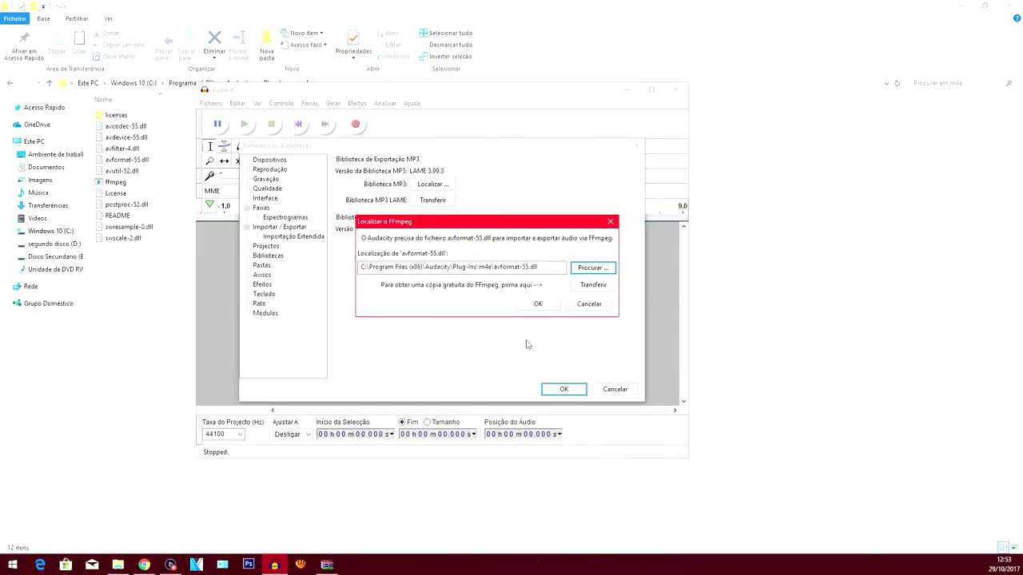
pyautogui.click(546, 305)
# - Apply the FFmpeg preferences, then close Explorer, Chrome and the WinRAR archive window
pyautogui.click(563, 389)
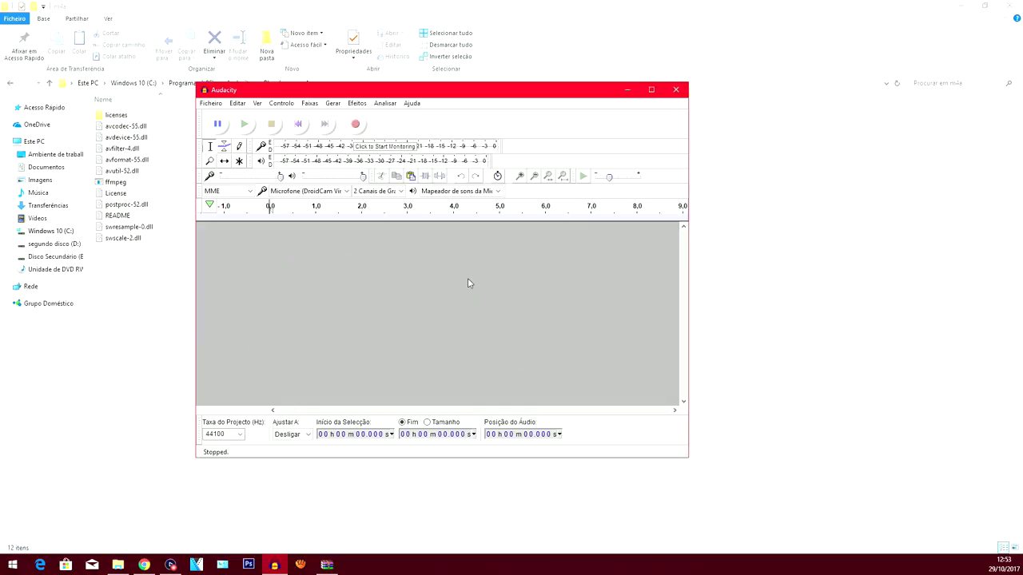
pyautogui.click(1017, 6)
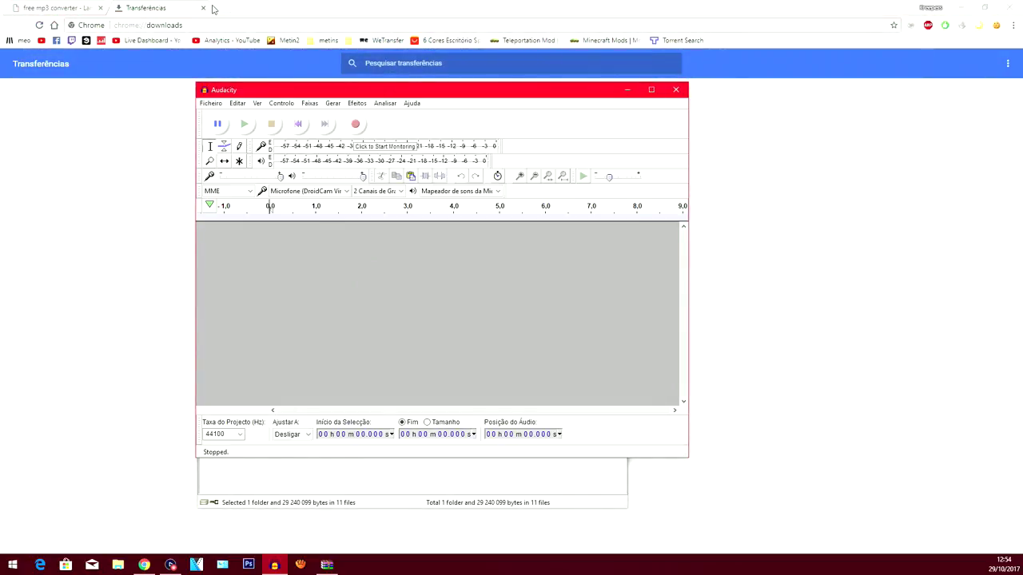
pyautogui.click(204, 12)
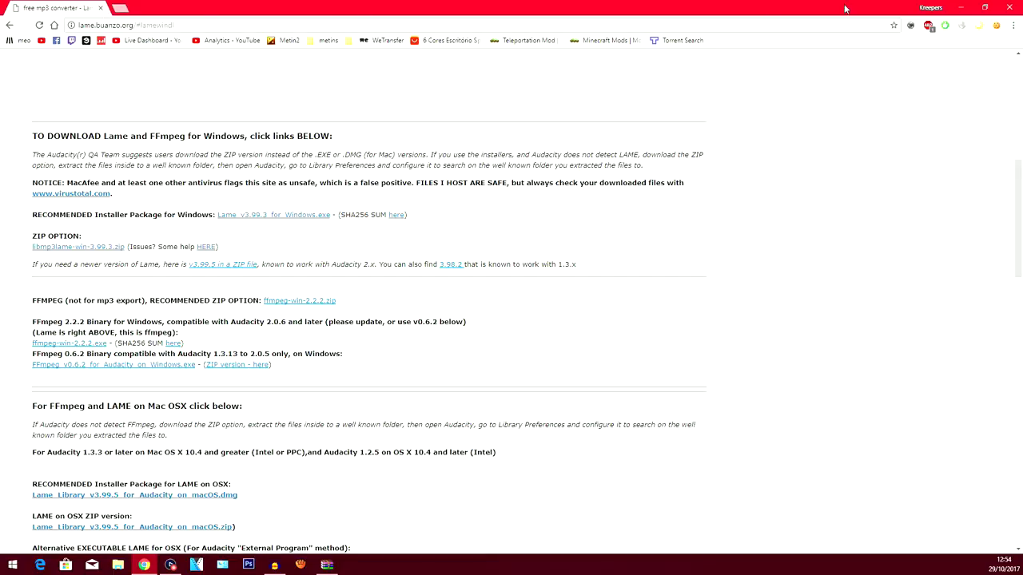
pyautogui.click(1007, 8)
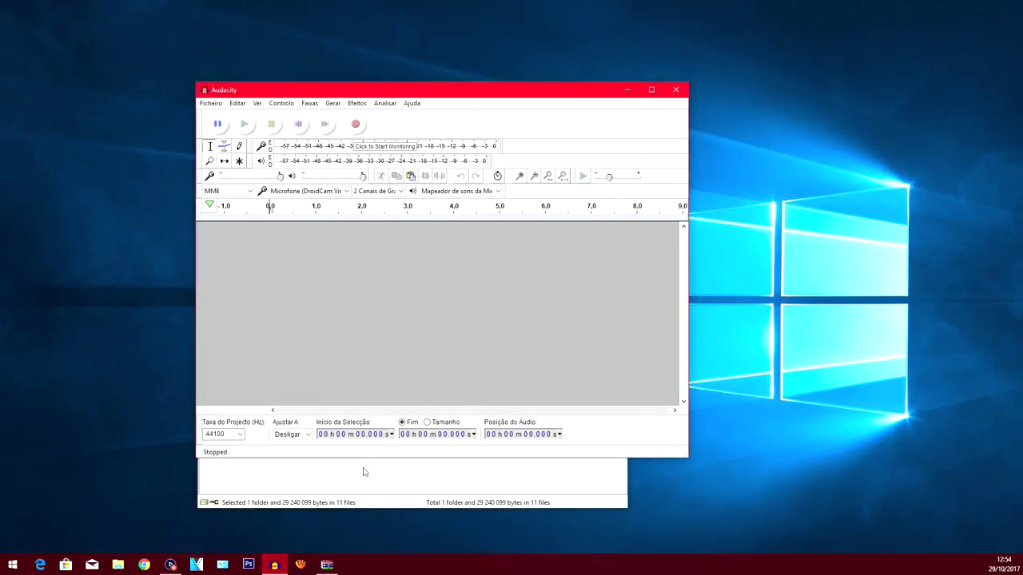
pyautogui.click(614, 145)
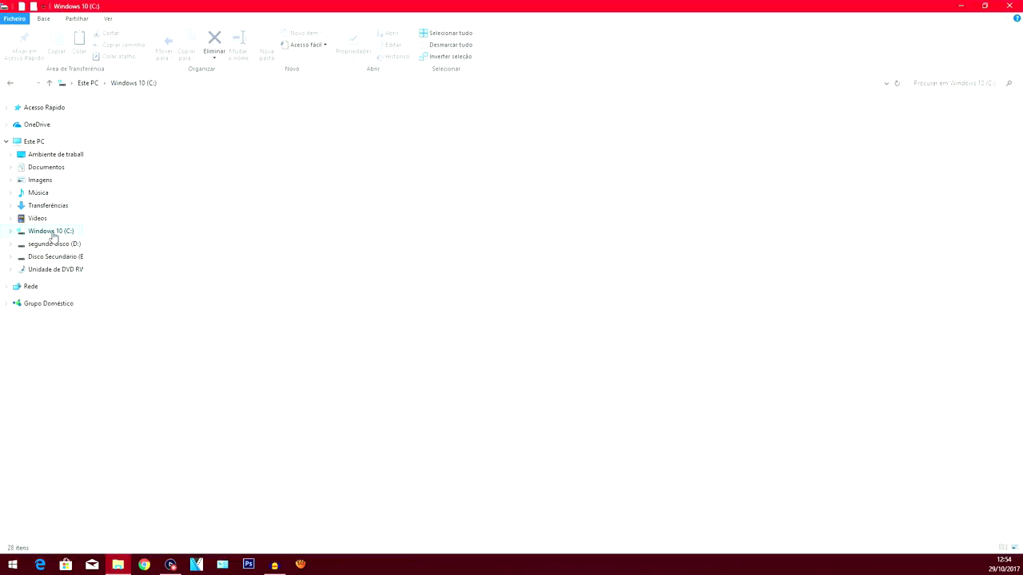
pyautogui.click(56, 258)
pyautogui.doubleClick(126, 117)
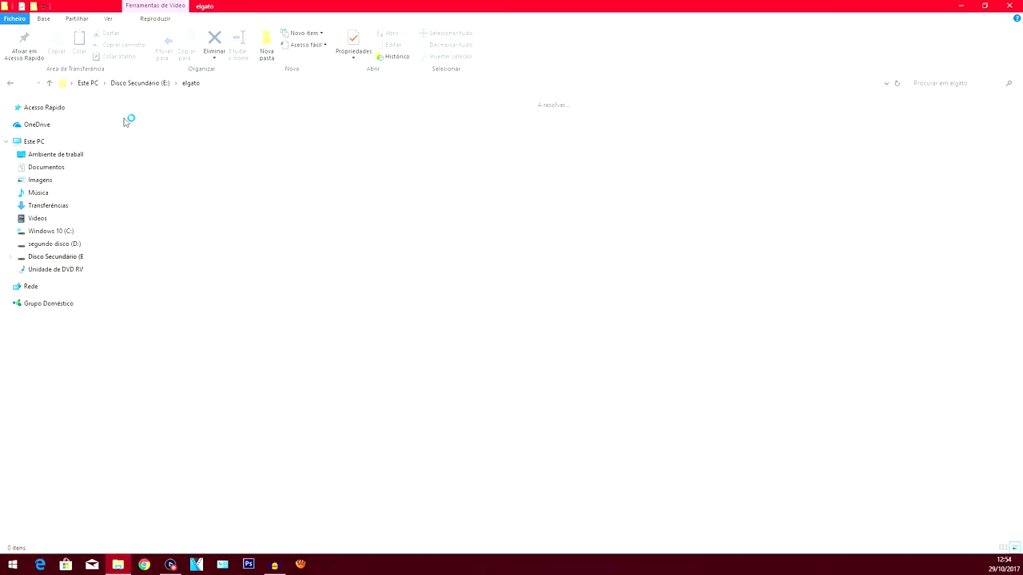
pyautogui.click(753, 127)
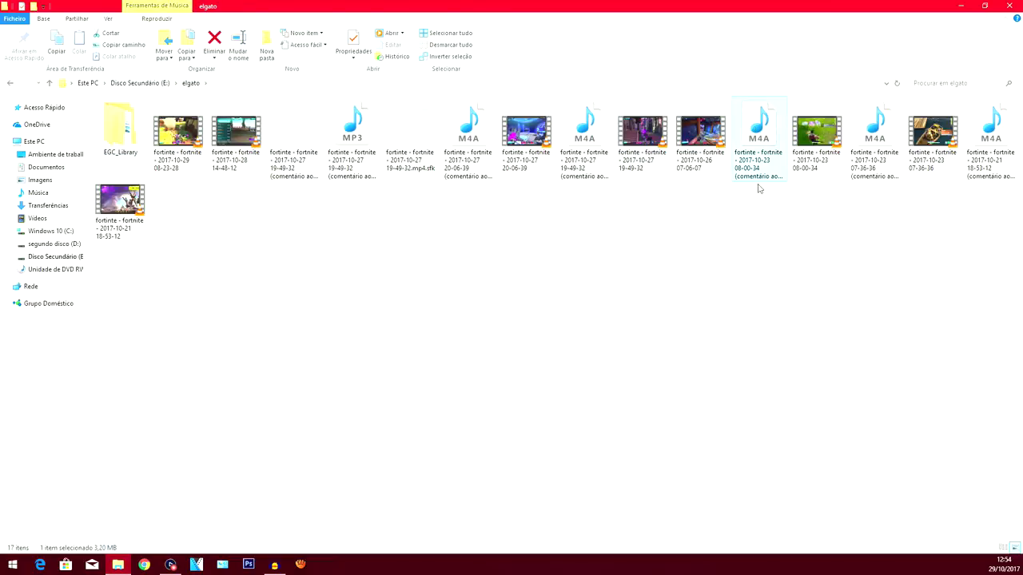
pyautogui.moveTo(757, 127)
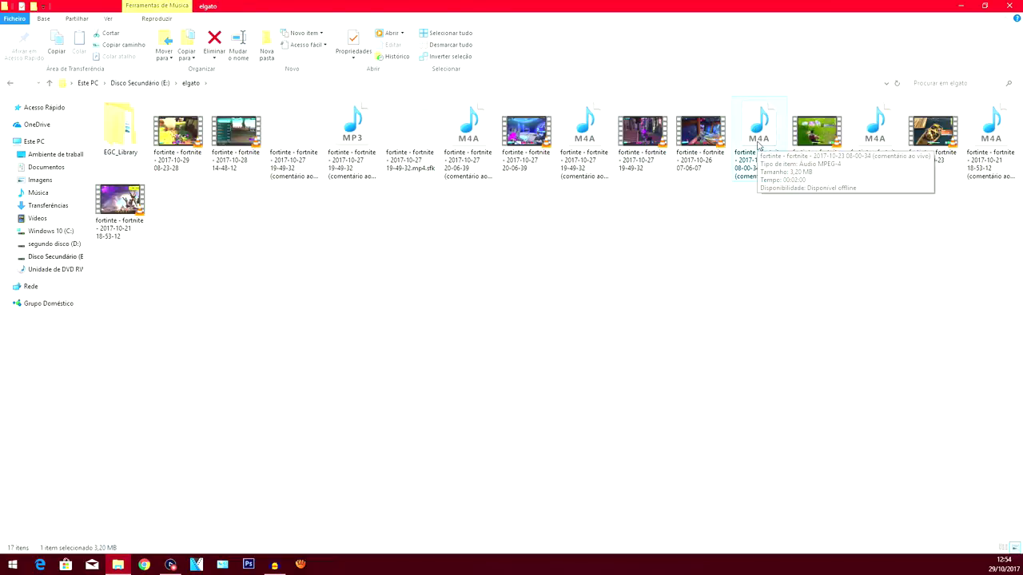
pyautogui.moveTo(757, 144)
pyautogui.mouseDown()
pyautogui.moveTo(304, 336)
pyautogui.moveTo(304, 313)
pyautogui.mouseUp()
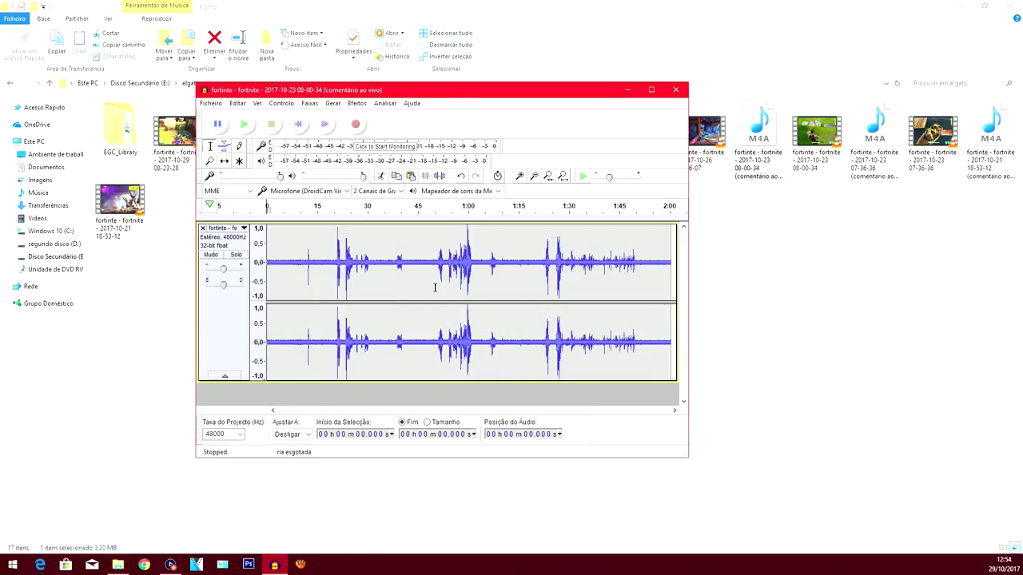
# - Play the commentary starting at about 20.6 seconds, then stop it
pyautogui.click(336, 280)
pyautogui.press('space')
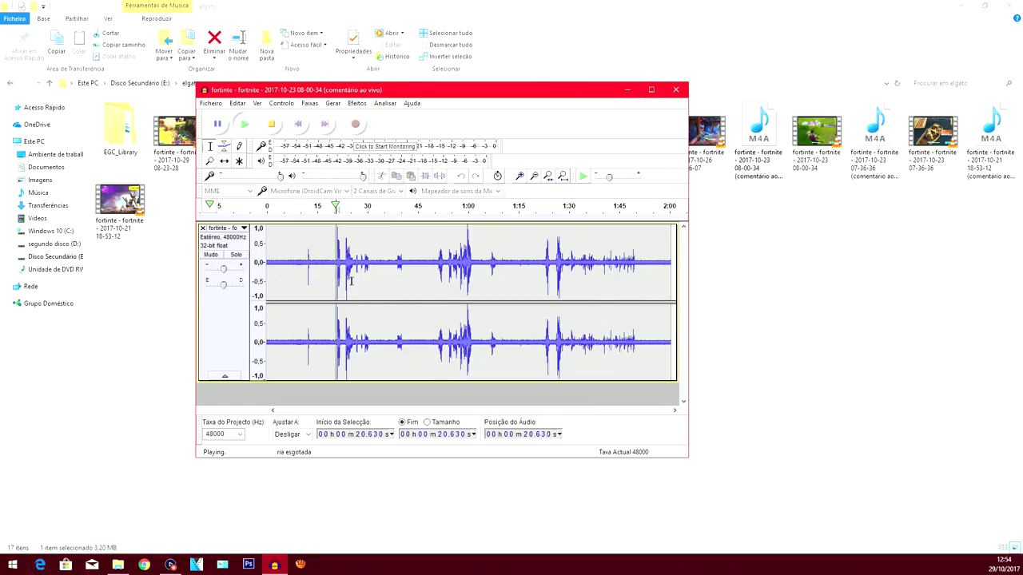
pyautogui.press('space')
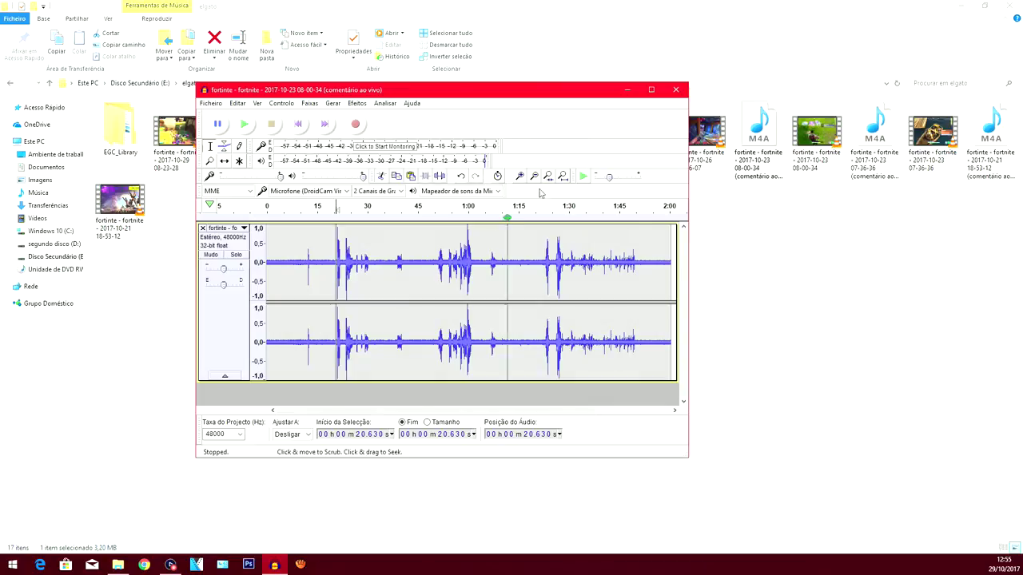
# - Close Audacity, answer the save prompt, and close the elgato Explorer window
pyautogui.click(675, 89)
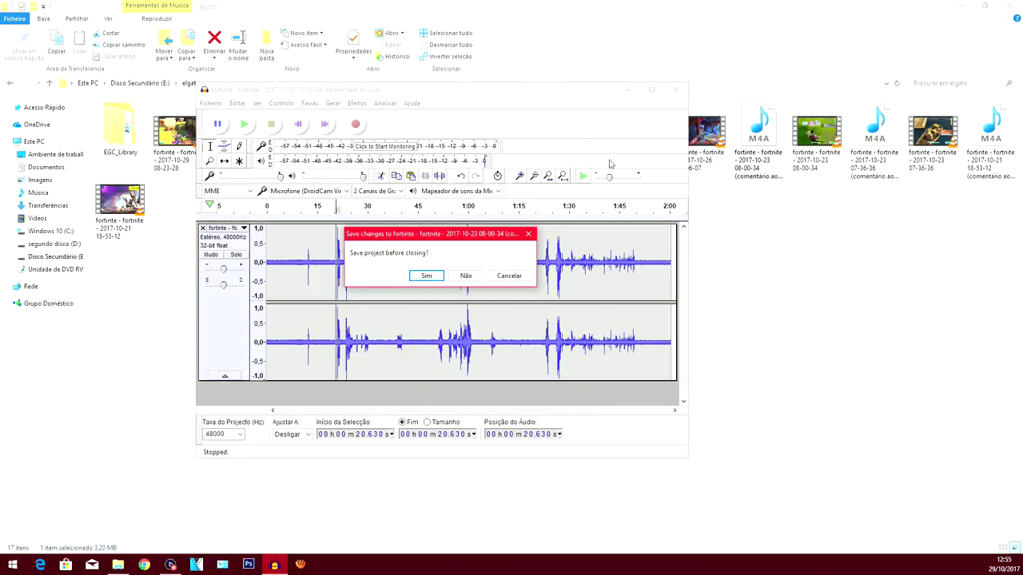
pyautogui.click(425, 276)
pyautogui.click(1011, 17)
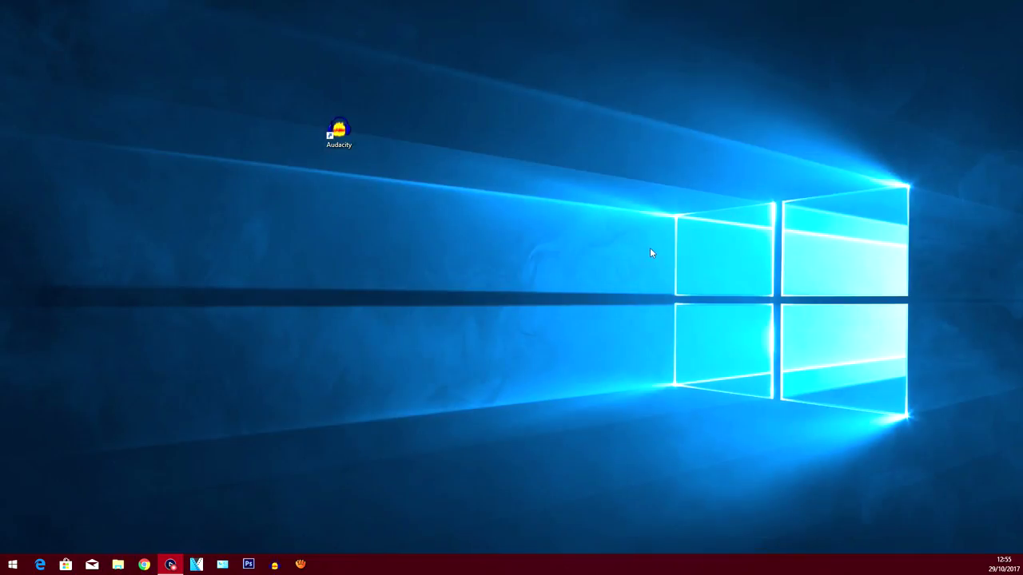